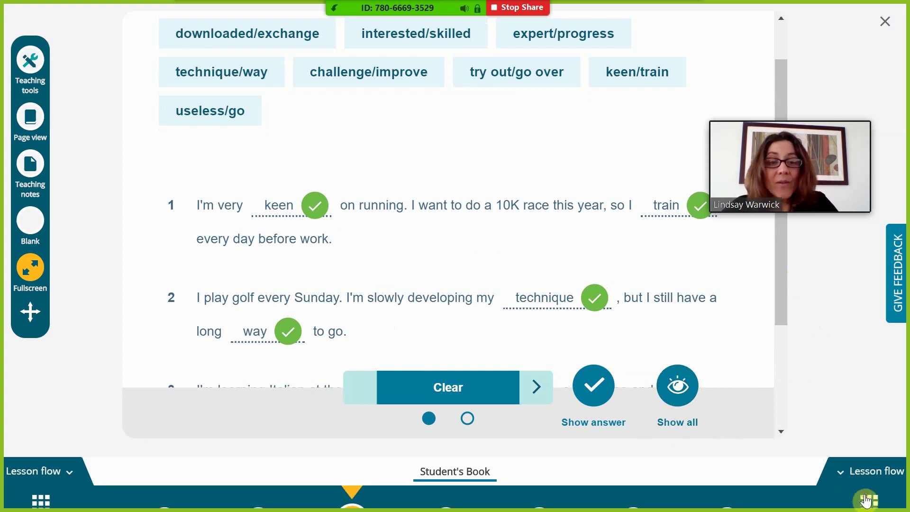
Page the lesson flow forward to show the Grammar 7 to Speaking 13 lessons.
click(802, 463)
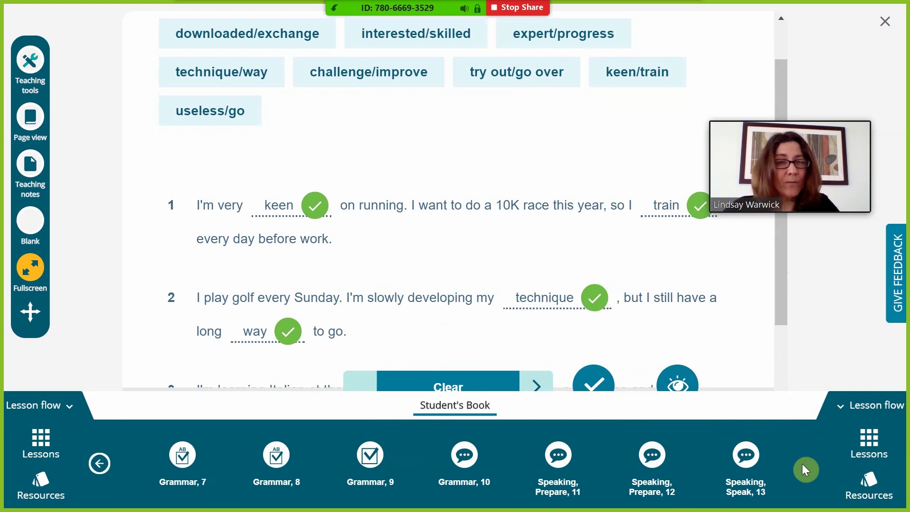
Open Speaking Prepare 11, pause its audio at 00:06, collapse the lesson flow, and show the page spread.
click(560, 467)
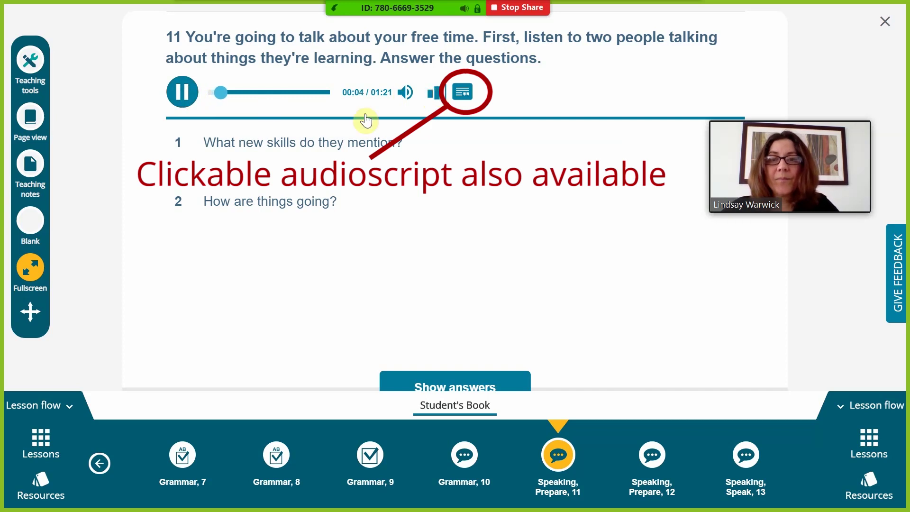
click(176, 99)
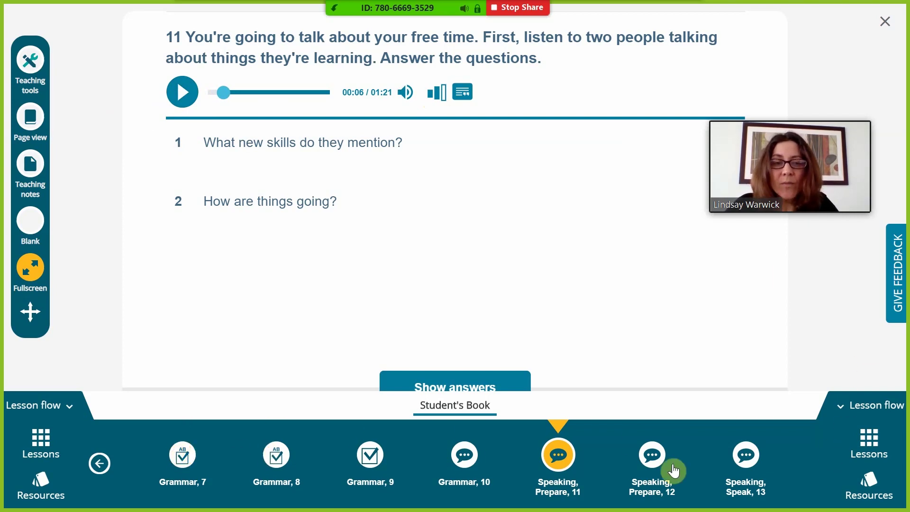
click(883, 411)
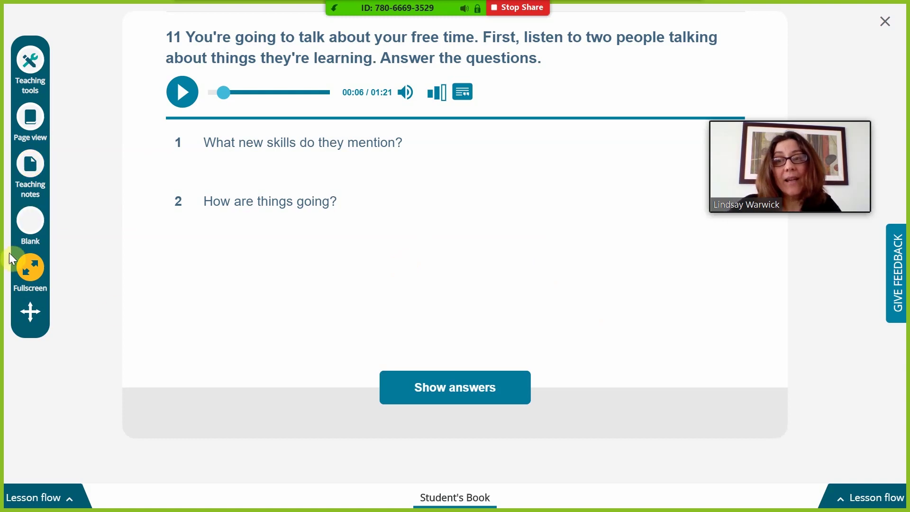
click(32, 117)
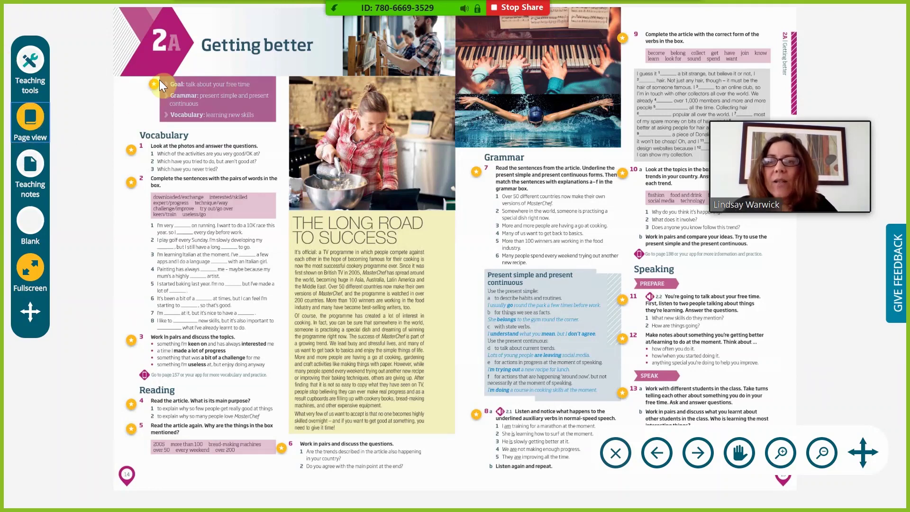
Visit exercises 2 and 3 and exercise 3's teaching notes, then open Reading exercise 4.
click(133, 190)
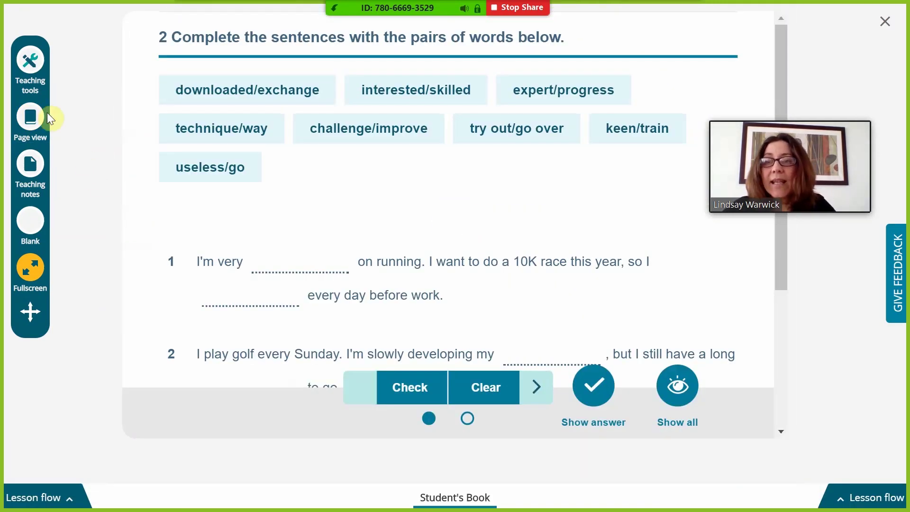
click(33, 113)
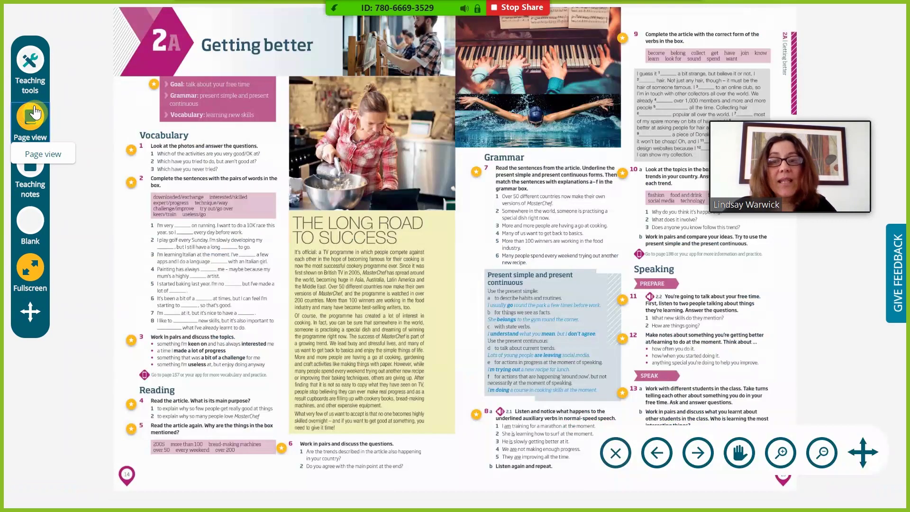
click(128, 336)
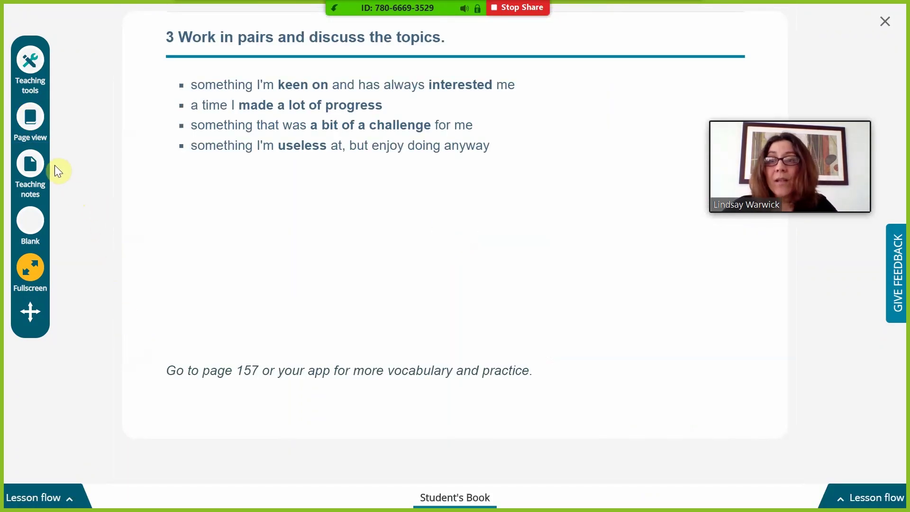
click(31, 163)
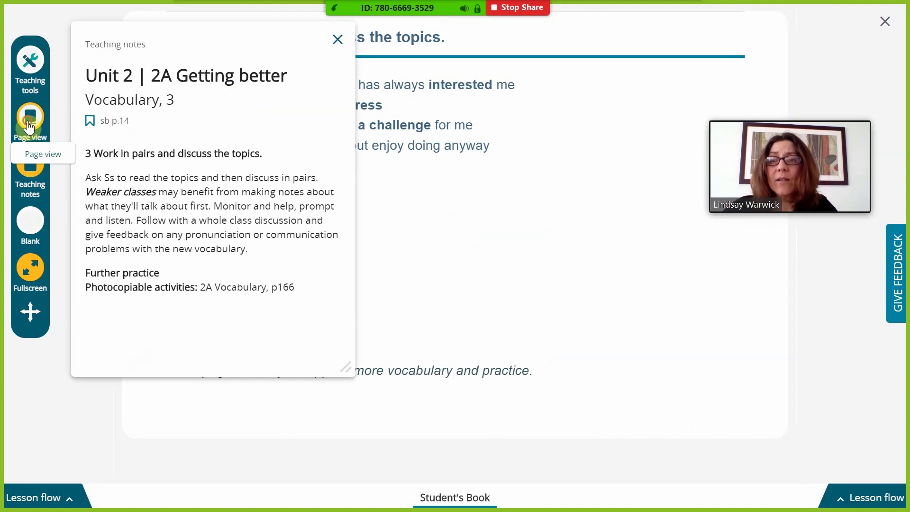
click(29, 125)
click(31, 183)
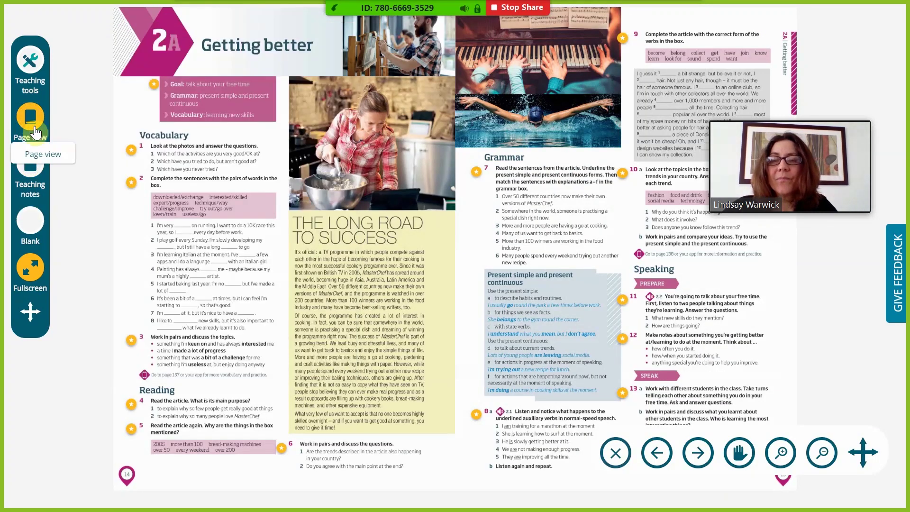
click(133, 403)
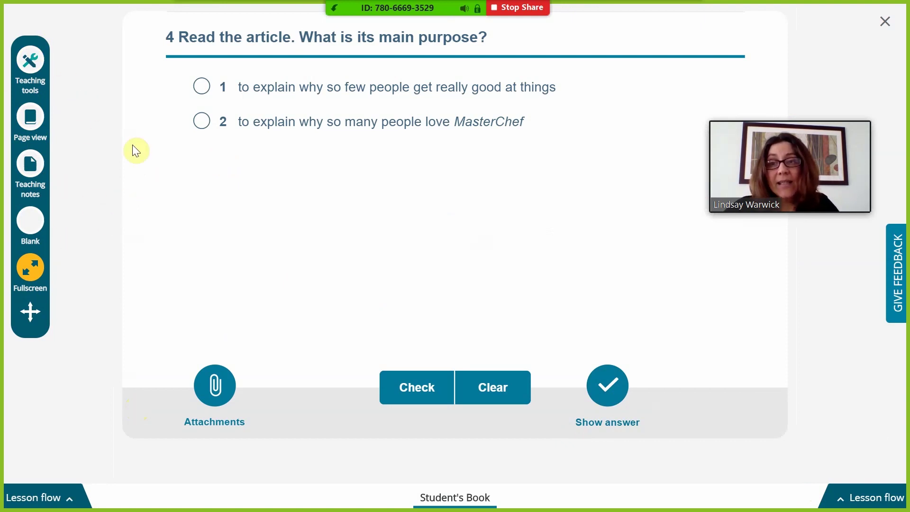
Underline 'explain' in answer option 1 and highlight 'to explain' in option 2.
click(31, 63)
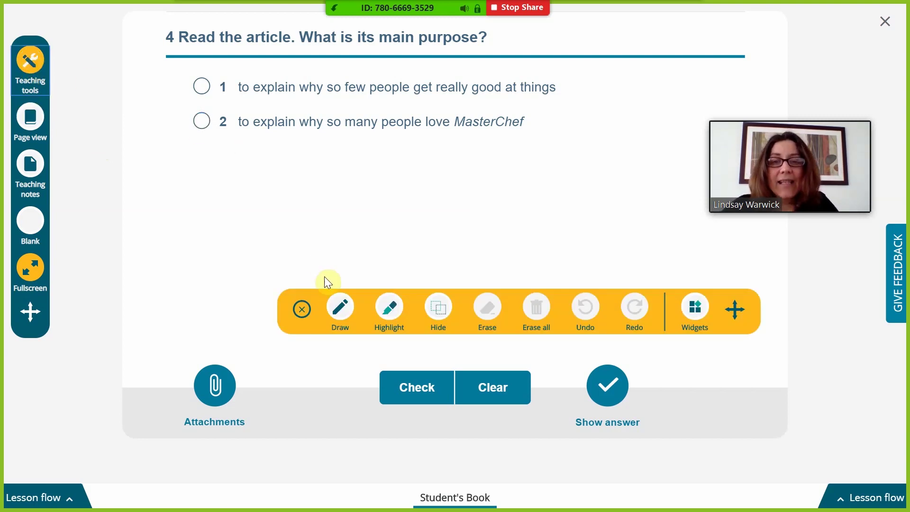
click(343, 308)
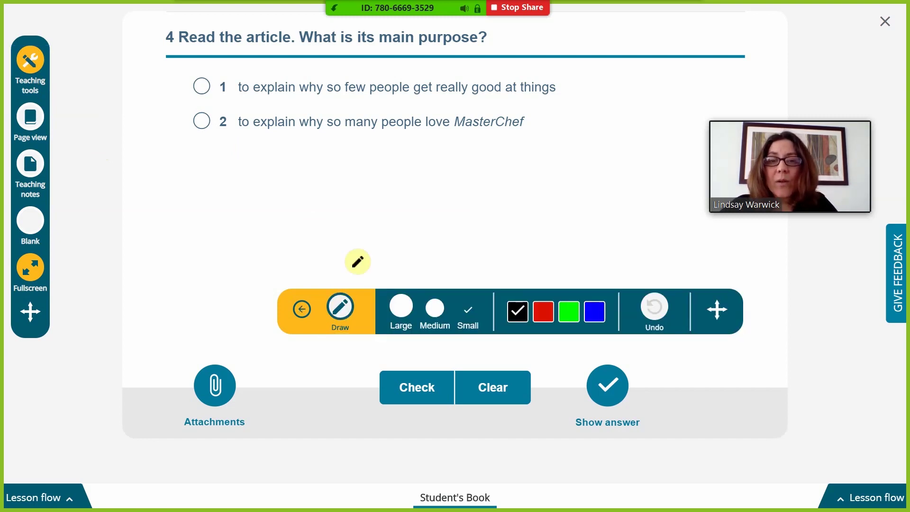
drag(250, 98, 294, 98)
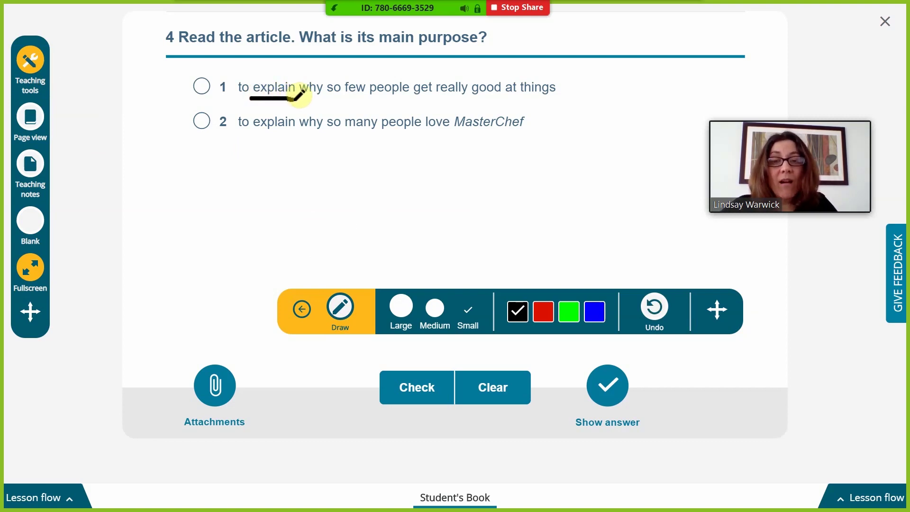
click(304, 316)
click(387, 312)
drag(243, 122, 293, 121)
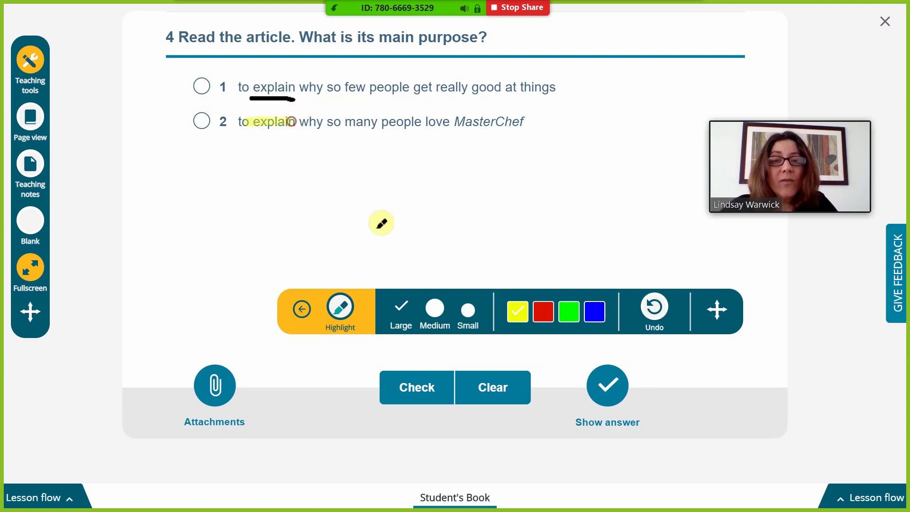
Cover both answer options with a hiding box, then remove it to reveal them.
click(301, 313)
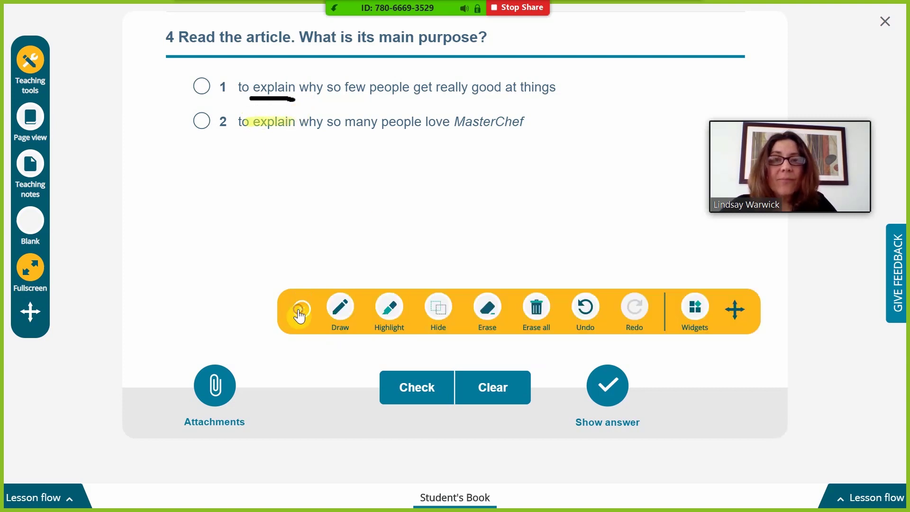
click(437, 309)
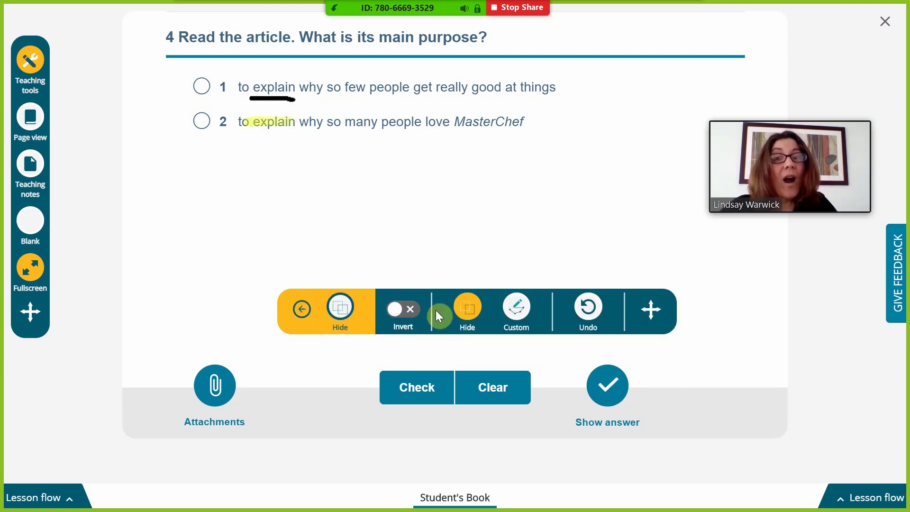
drag(131, 69, 379, 165)
drag(448, 183, 653, 218)
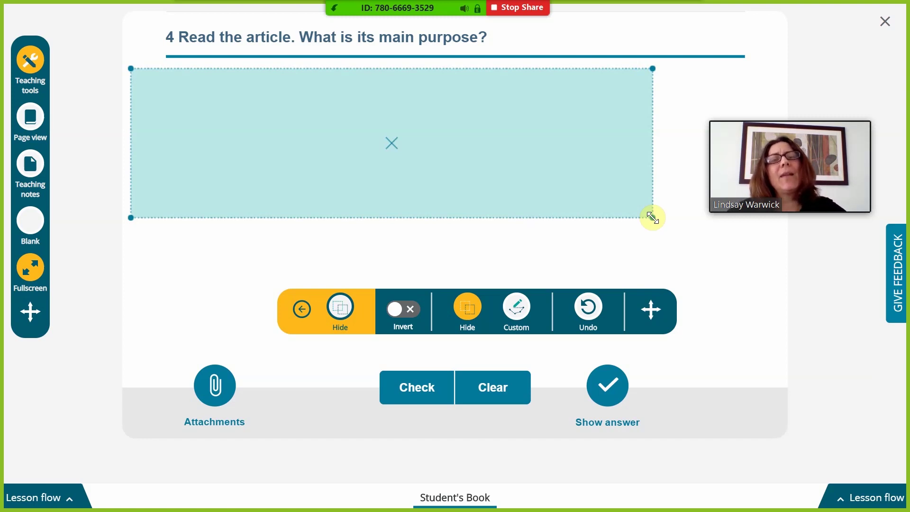
click(590, 321)
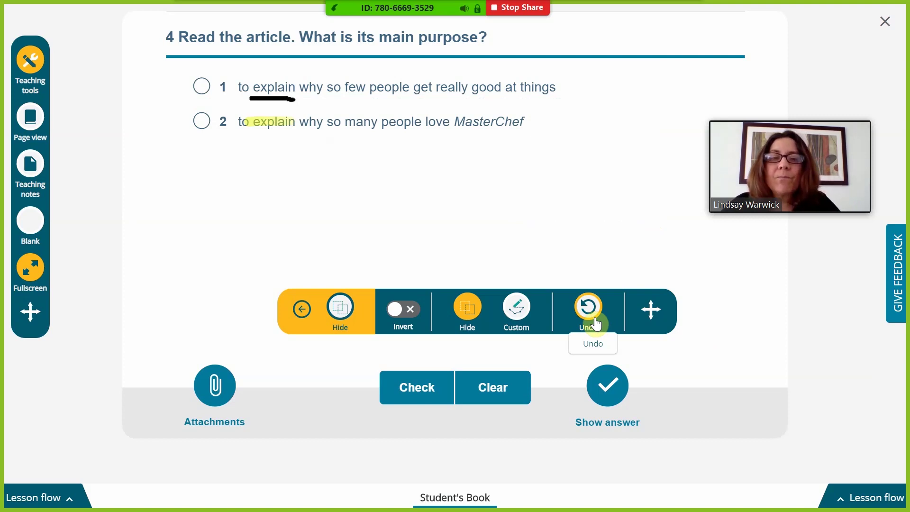
Erase all annotations from the page and bring up the Timer widget.
click(302, 309)
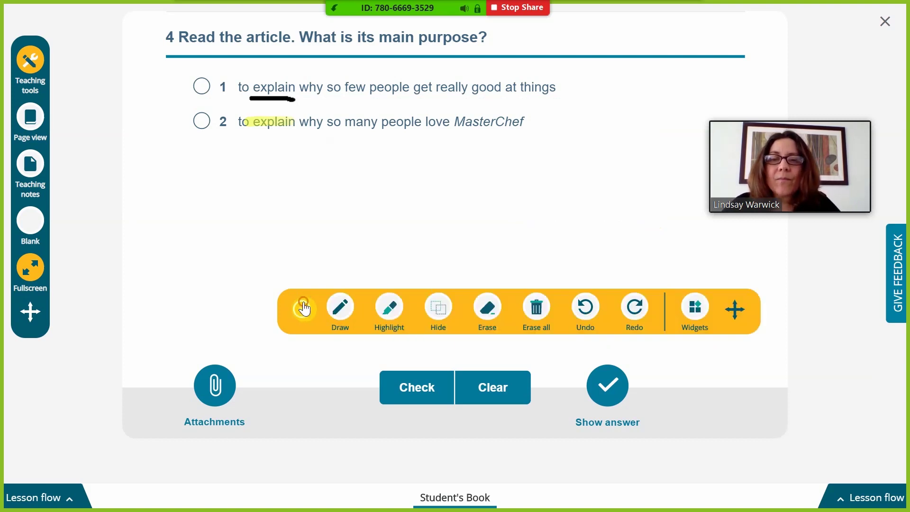
click(538, 317)
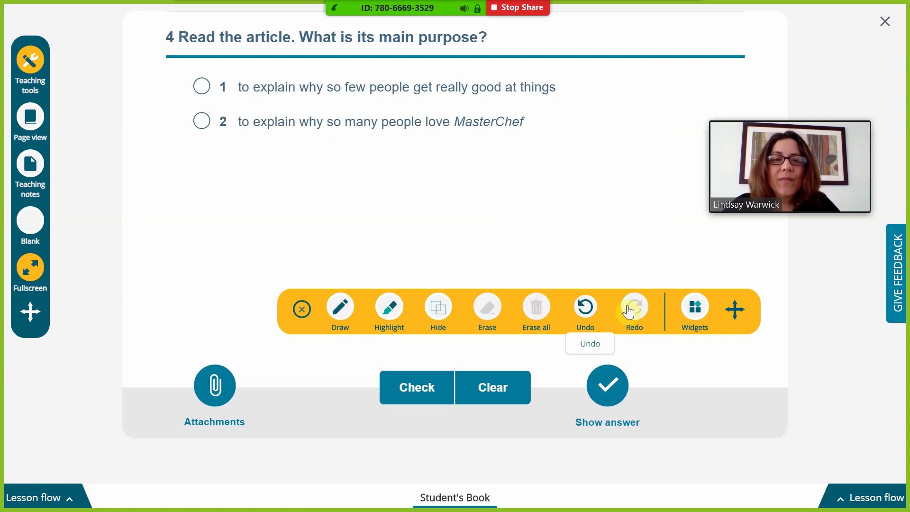
click(696, 307)
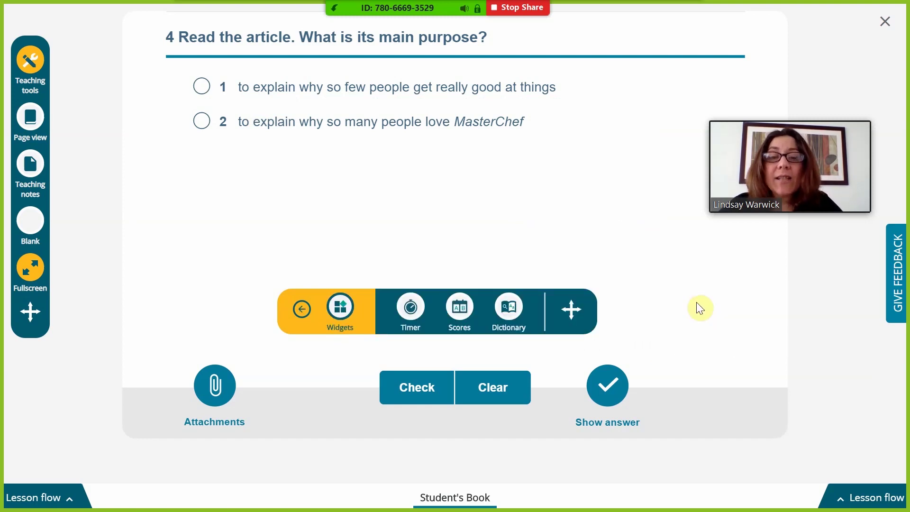
click(411, 308)
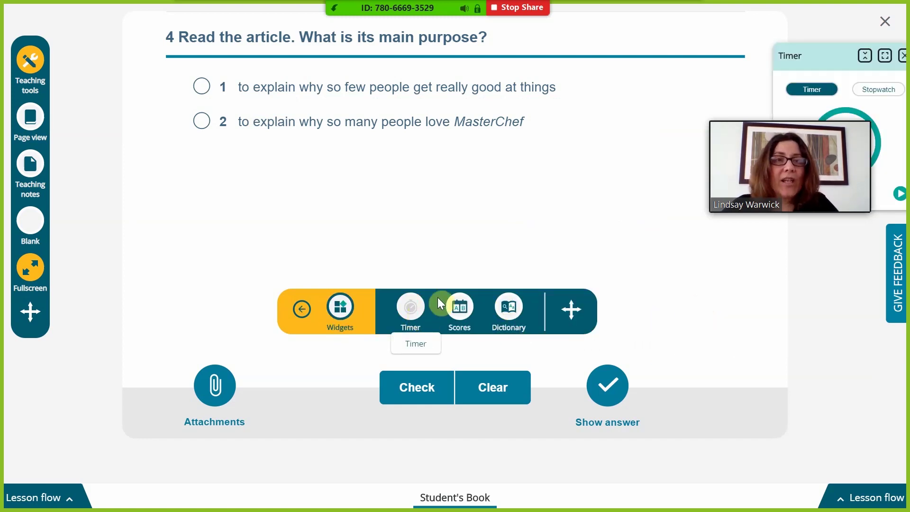
Enlarge the timer widget and set its countdown to 03:00.
drag(895, 59, 887, 59)
click(880, 55)
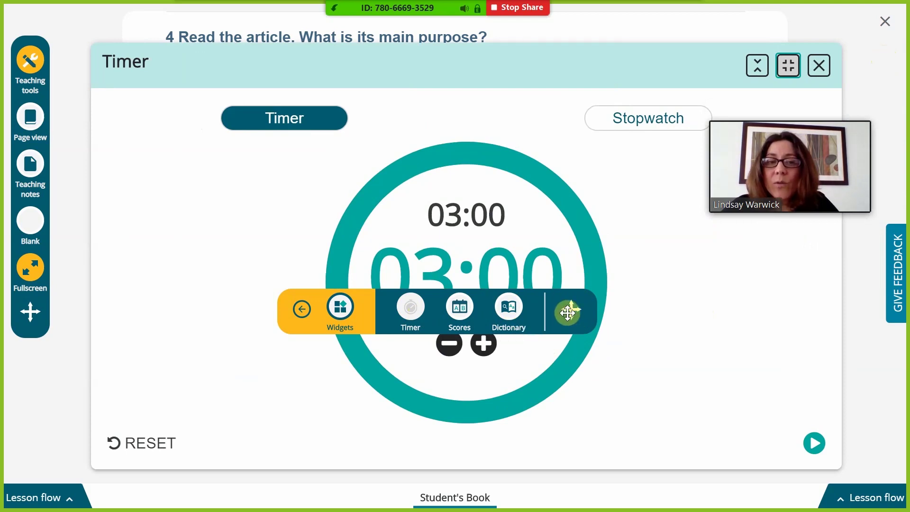
drag(568, 312, 870, 434)
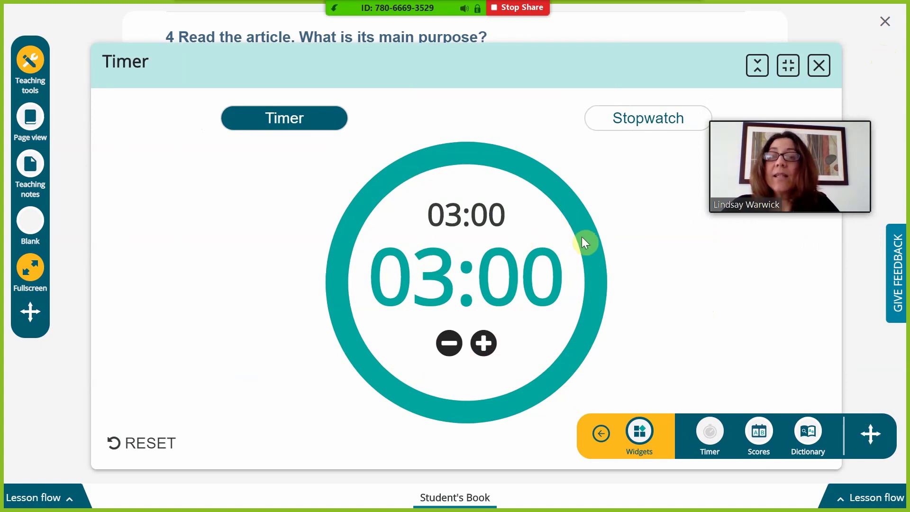
click(490, 342)
click(491, 342)
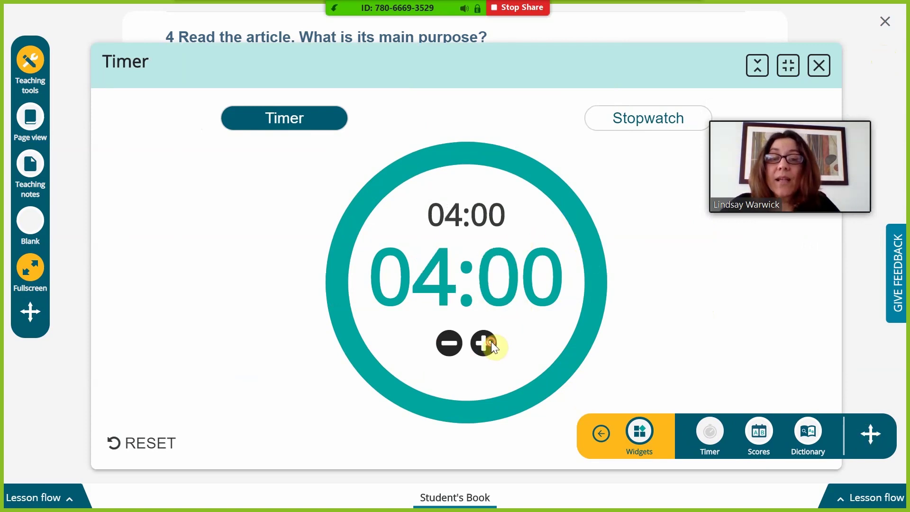
click(451, 348)
click(452, 348)
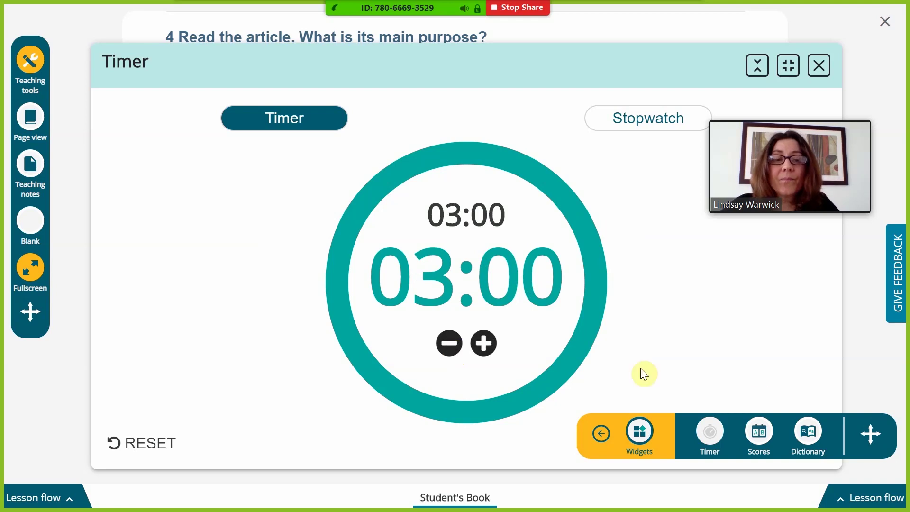
Start and pause the three-minute countdown, switch to Stopwatch, and close the widget.
drag(870, 434, 861, 357)
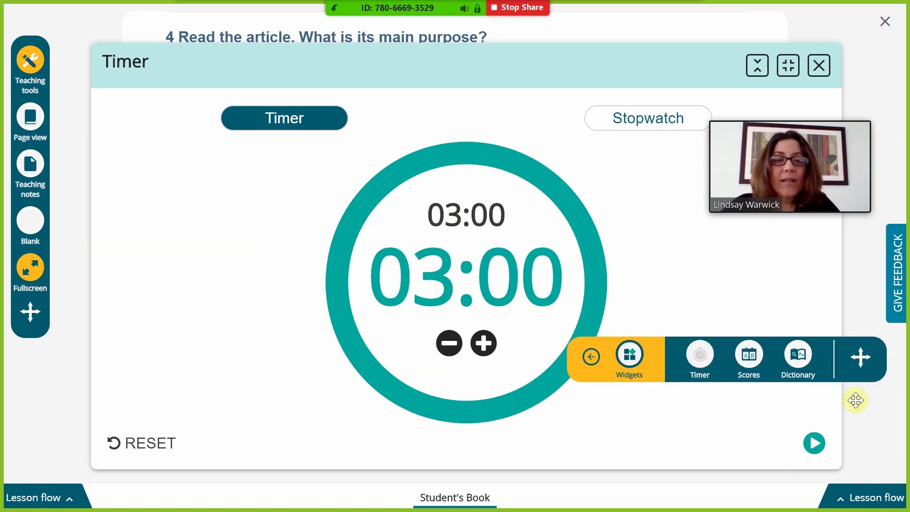
click(818, 446)
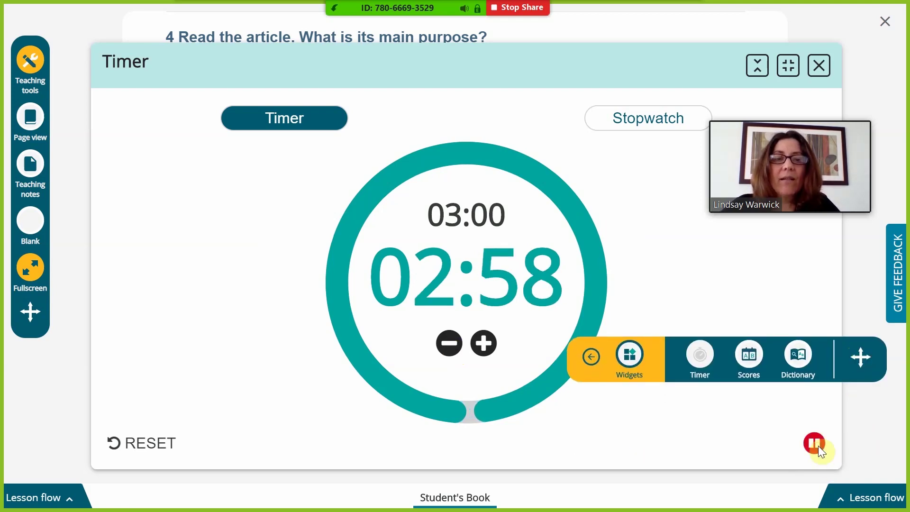
click(819, 446)
click(650, 116)
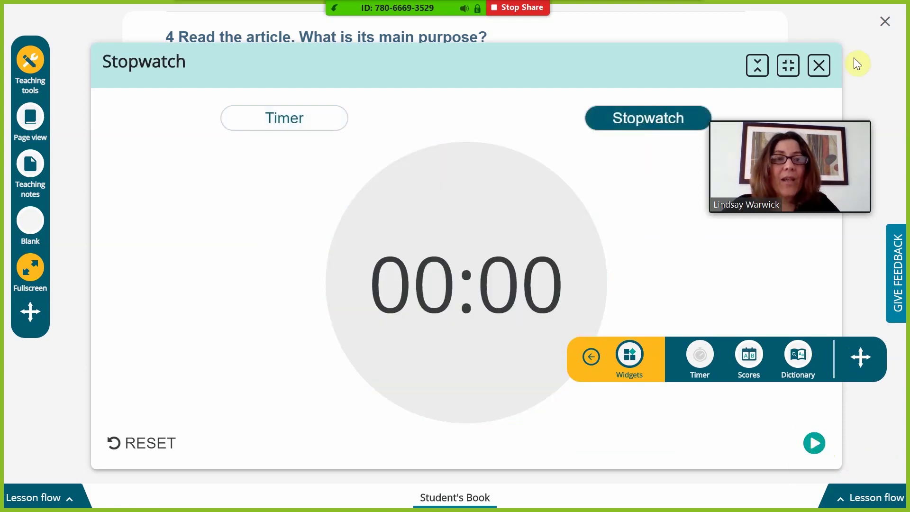
click(820, 65)
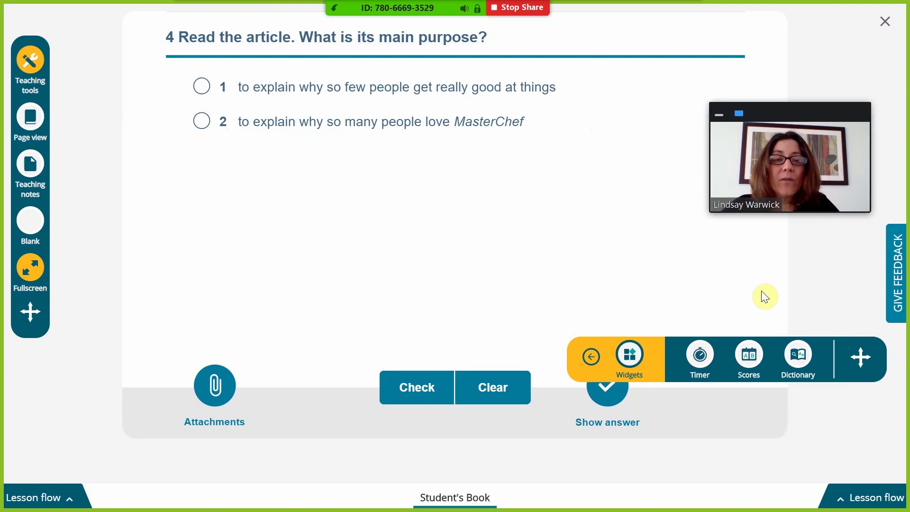
click(752, 359)
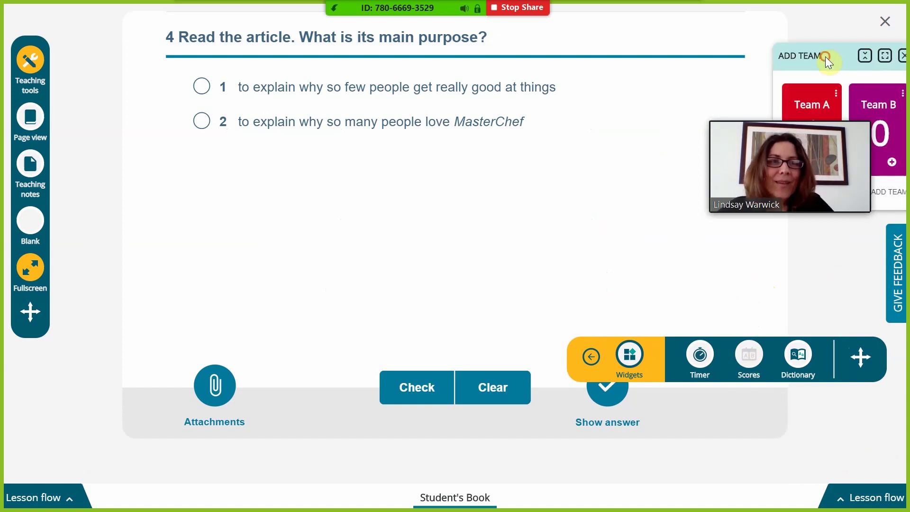
Drag the Scores widget to the middle of the page.
drag(826, 56, 679, 95)
drag(813, 130, 730, 140)
drag(646, 93, 793, 27)
drag(747, 135, 474, 137)
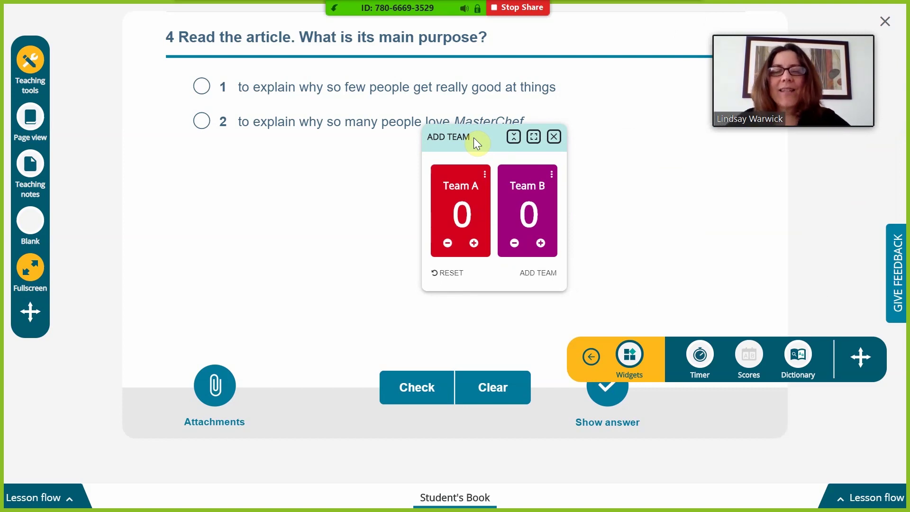
Score Team A 1, add Teams C and D, give Team D 3, and close the scoreboard.
click(474, 244)
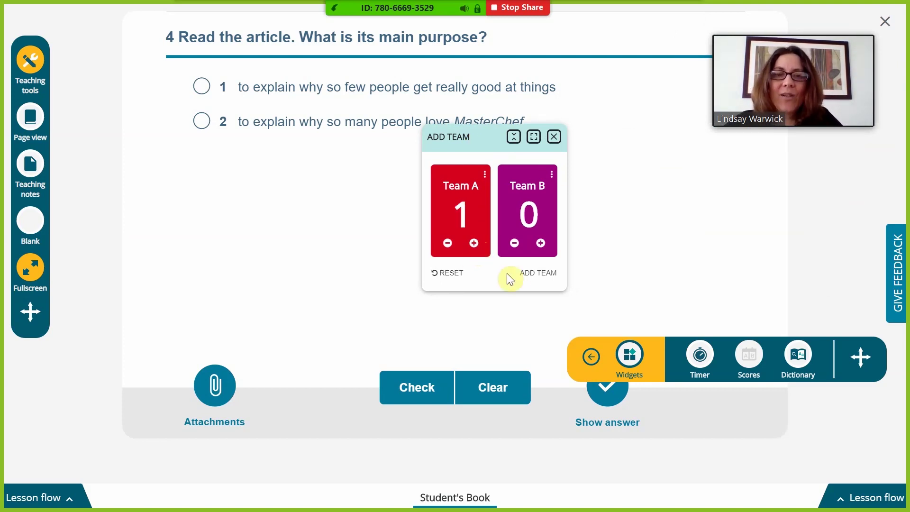
click(524, 272)
click(524, 272)
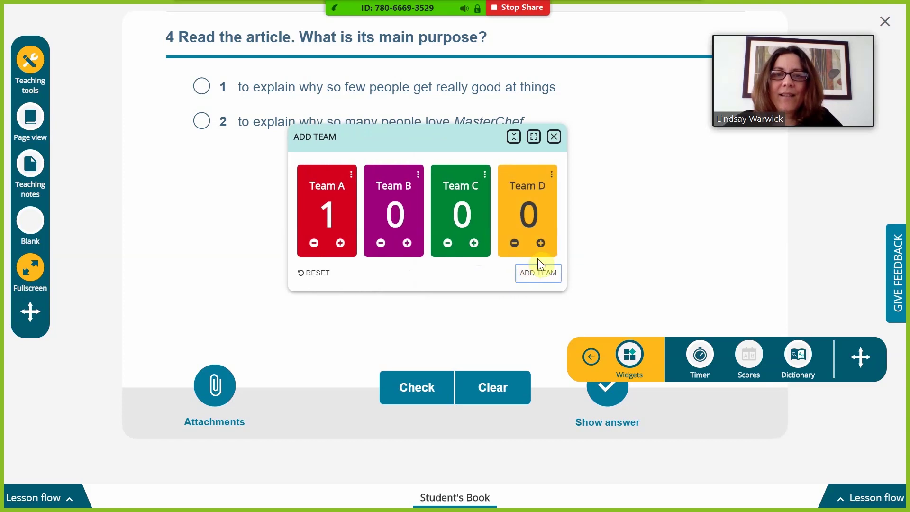
click(543, 243)
click(543, 242)
click(542, 243)
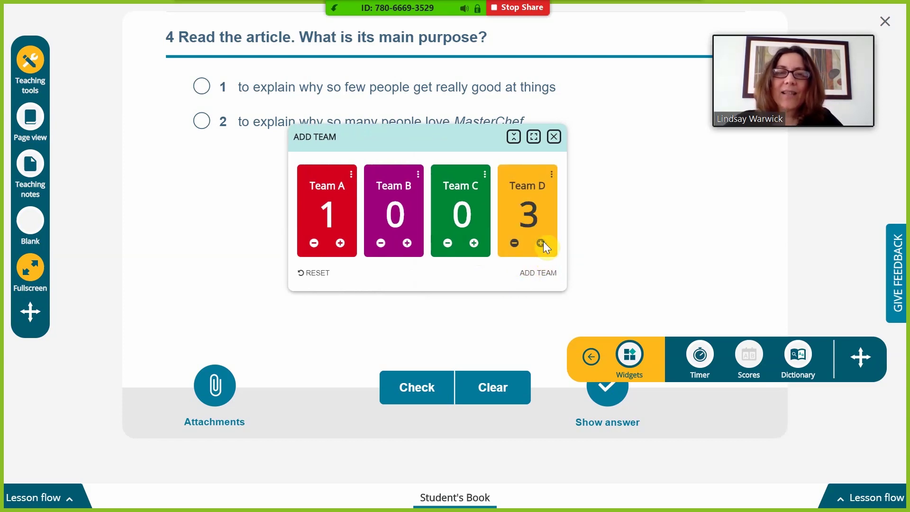
click(552, 138)
click(796, 362)
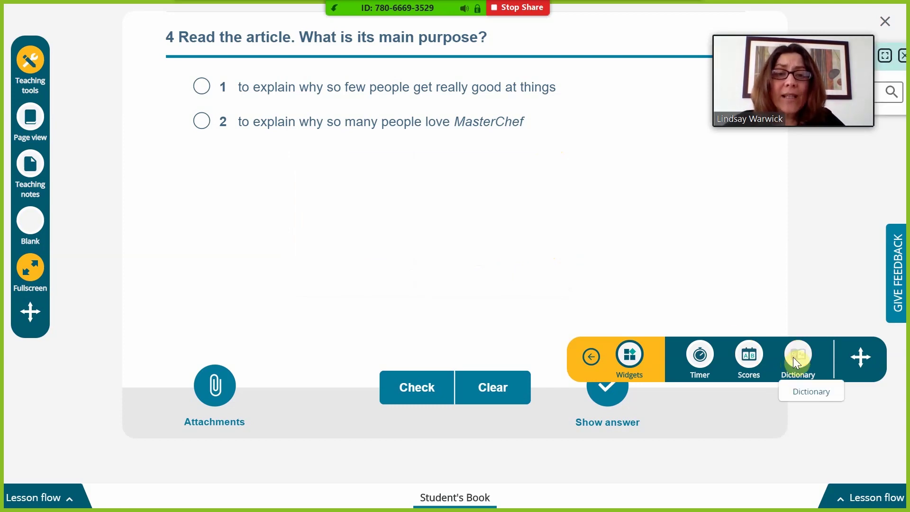
Enlarge the dictionary, look up 'widget', scroll through its entry, and close it.
click(886, 55)
click(885, 47)
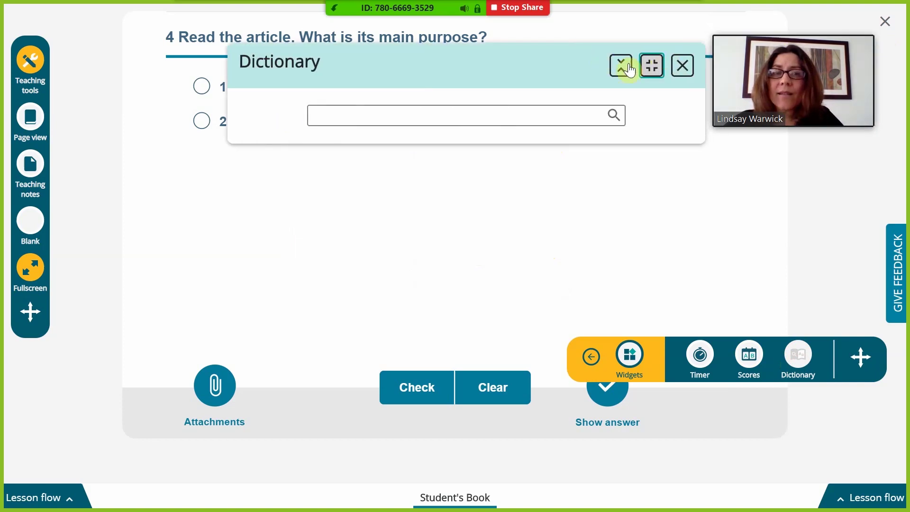
click(528, 113)
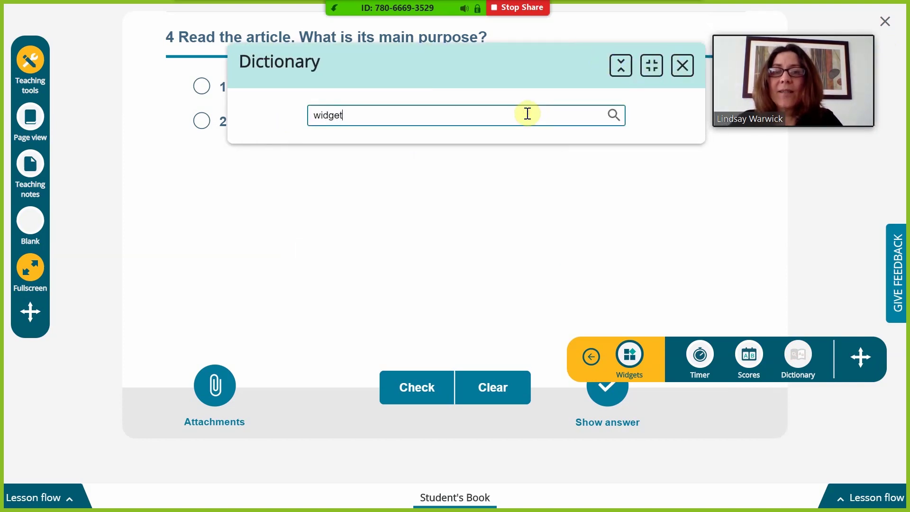
click(614, 116)
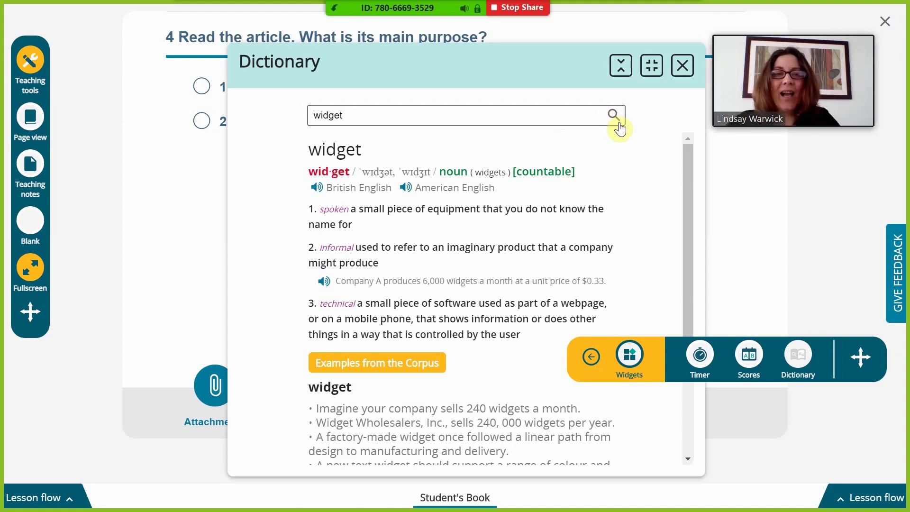
mouse_move(690, 167)
mouse_down()
mouse_move(693, 259)
mouse_move(690, 165)
mouse_up()
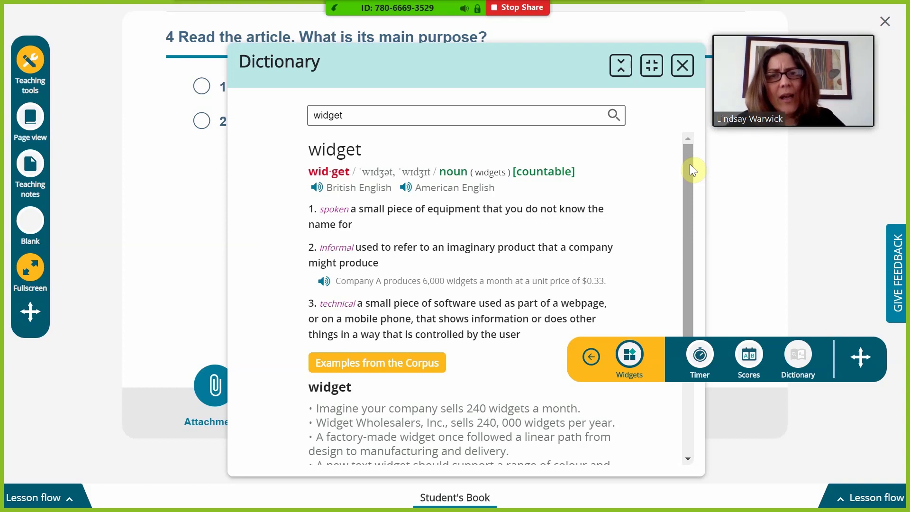
click(690, 164)
drag(690, 164, 696, 249)
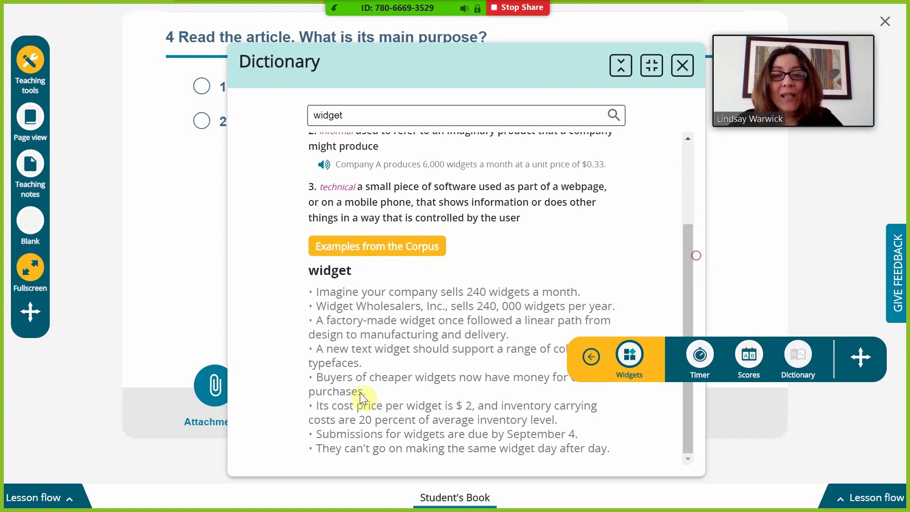
click(683, 66)
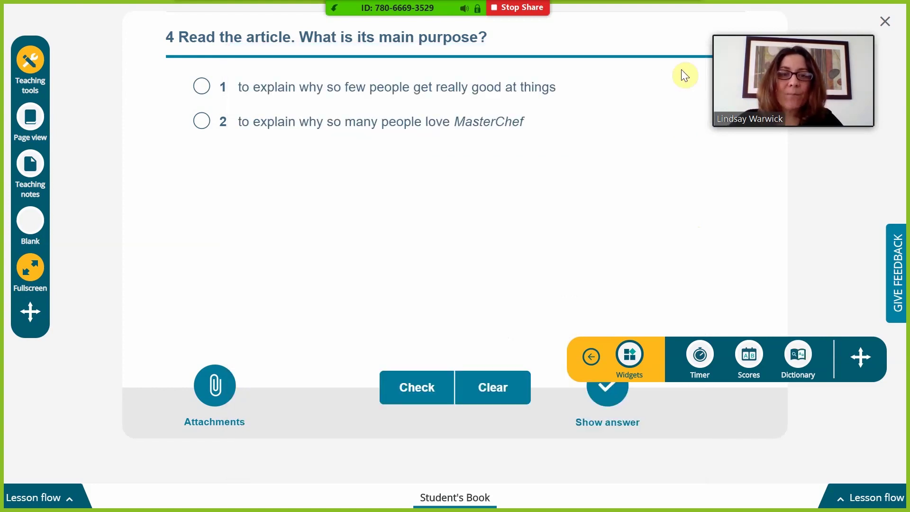
Leave the widgets and hide the annotation toolbar.
click(592, 358)
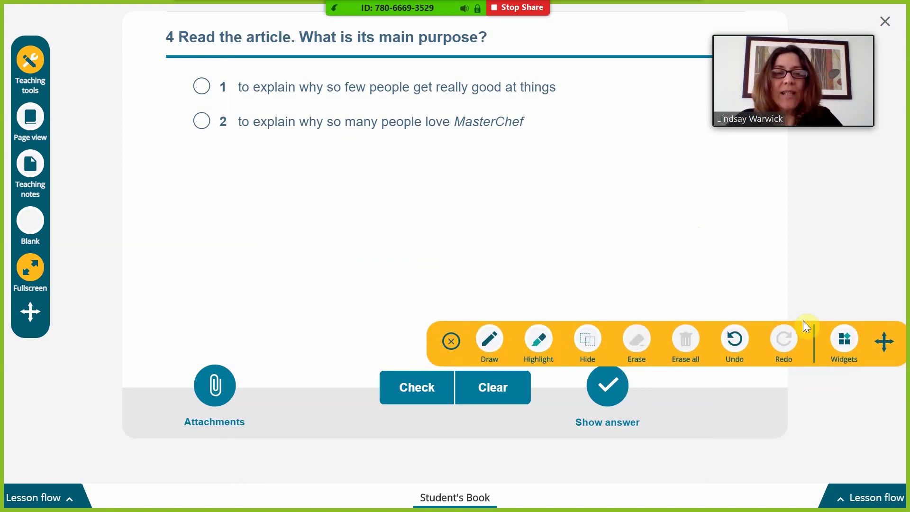
click(453, 340)
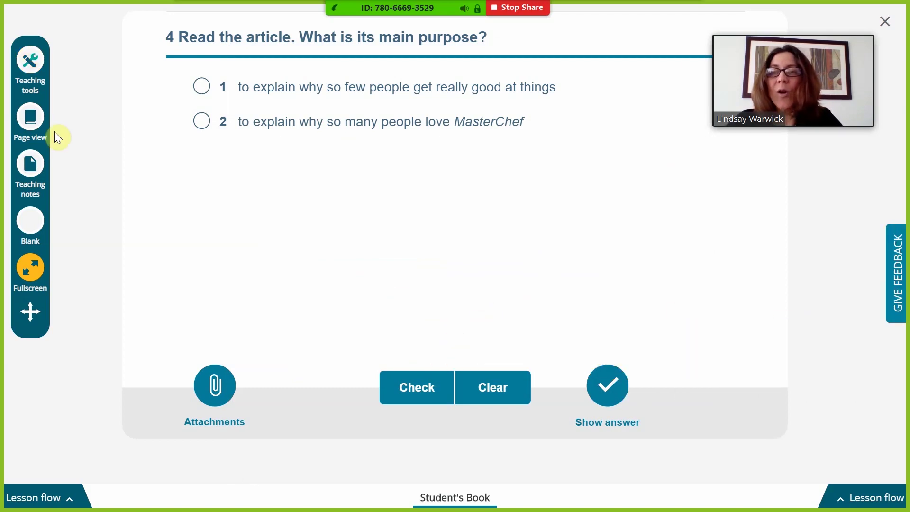
click(29, 64)
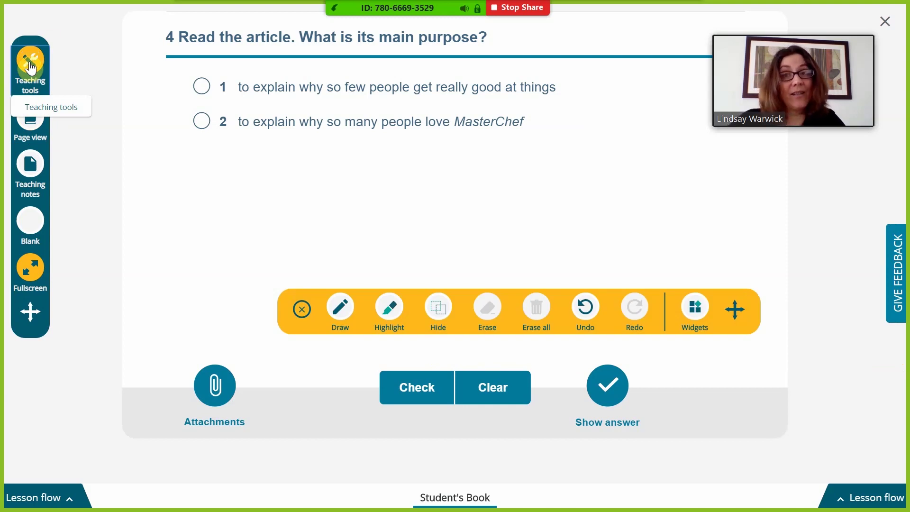
click(29, 61)
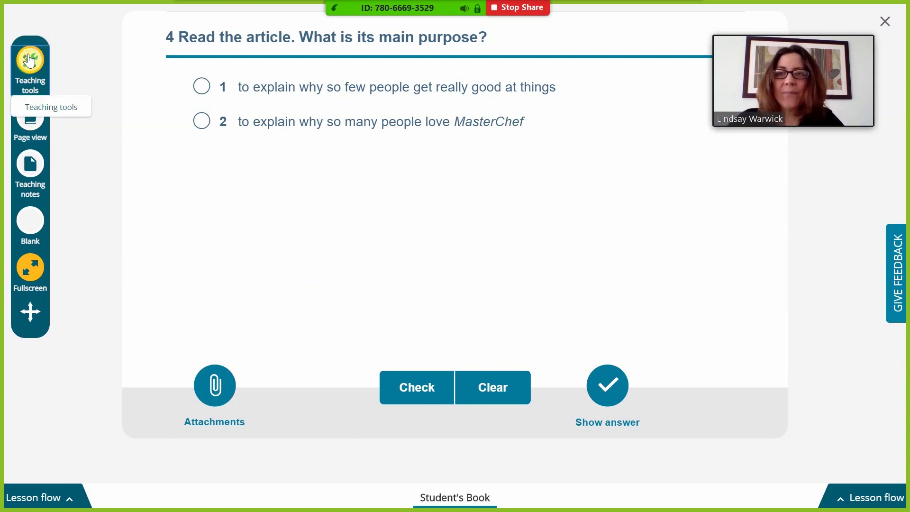
Show the 2A Getting better spread, view and close Reading 4's teaching notes, then blank the page.
click(32, 118)
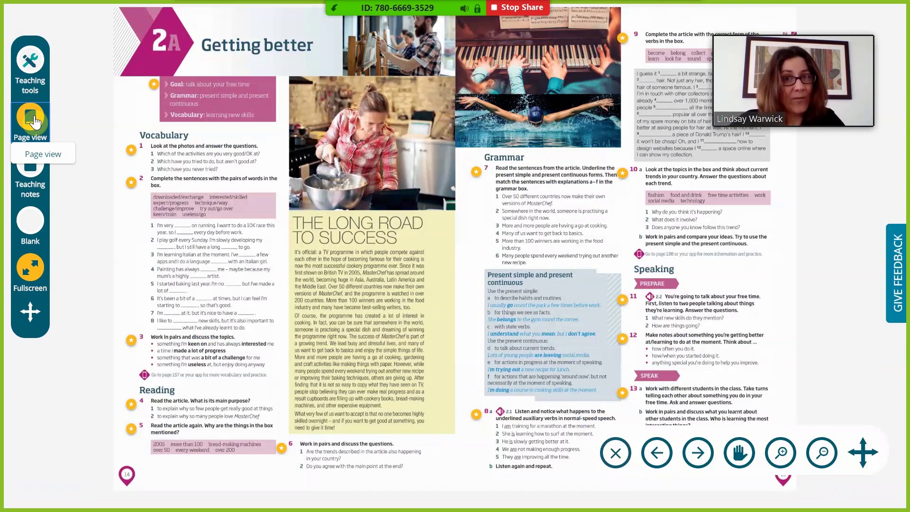
click(37, 169)
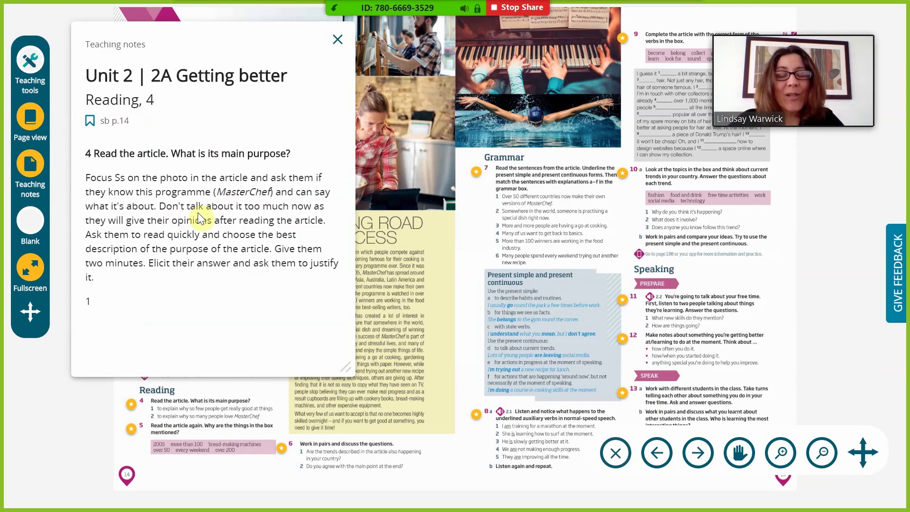
click(31, 169)
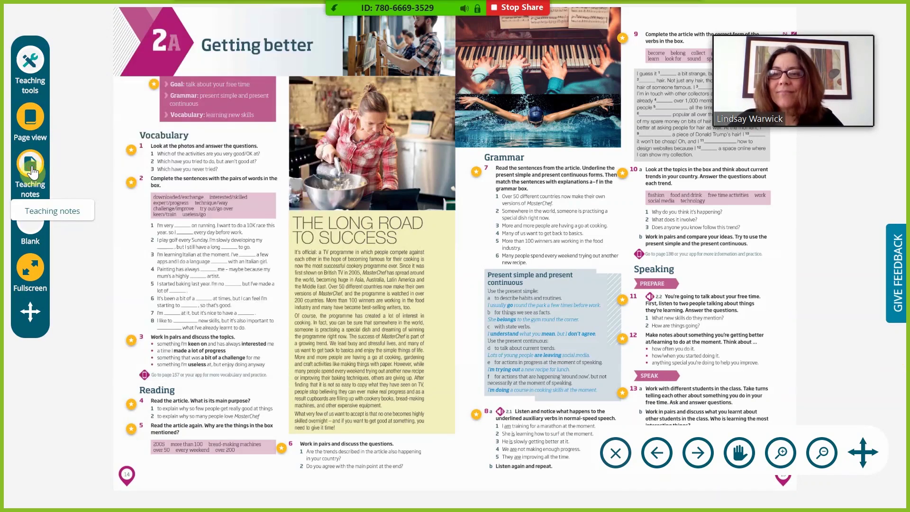
click(33, 223)
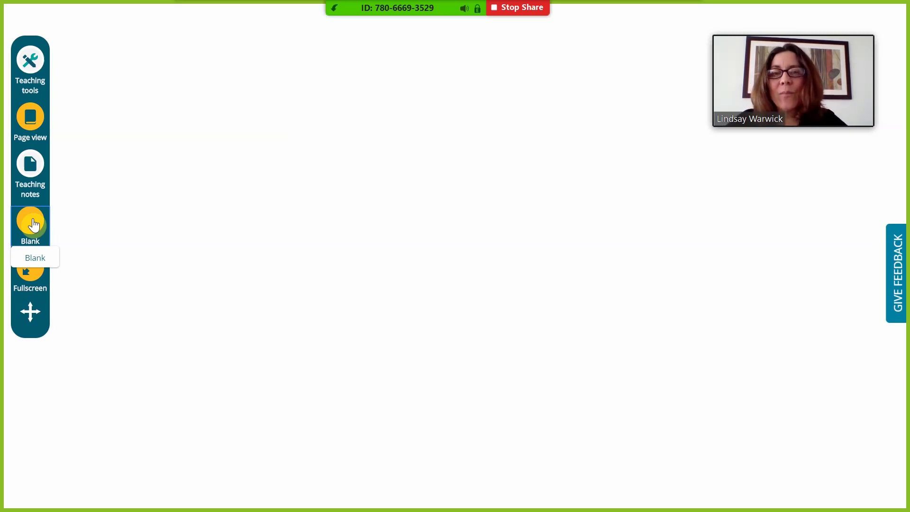
Restore the blanked coursebook pages, switch back to the Exercise 4 activity, and close the presentation.
click(29, 61)
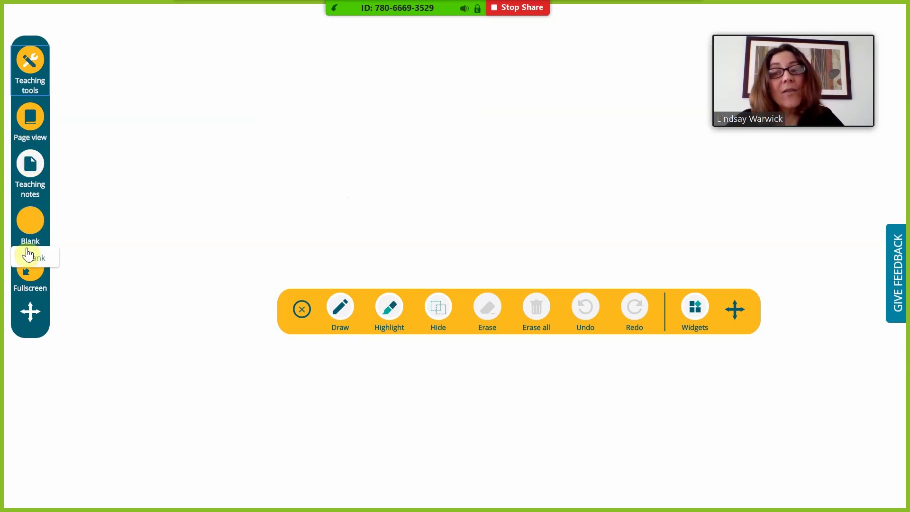
click(301, 309)
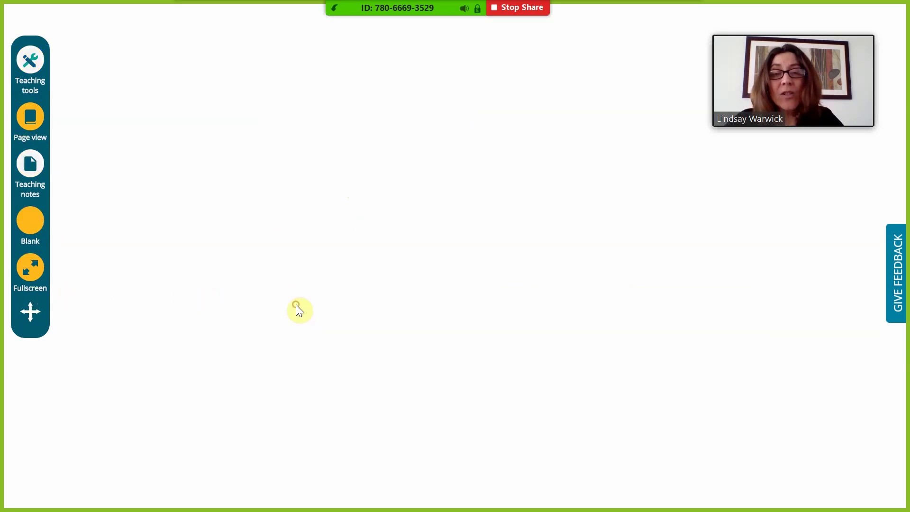
click(30, 218)
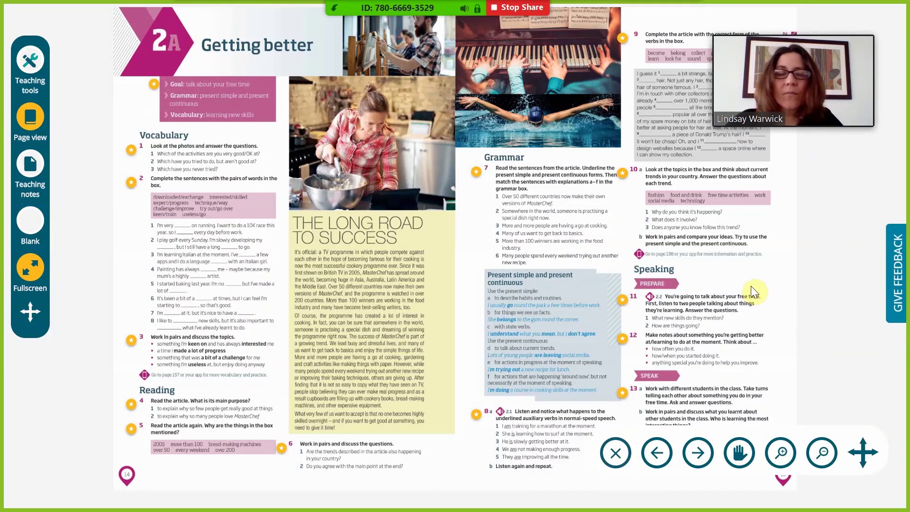
mouse_move(856, 96)
drag(838, 27, 762, 198)
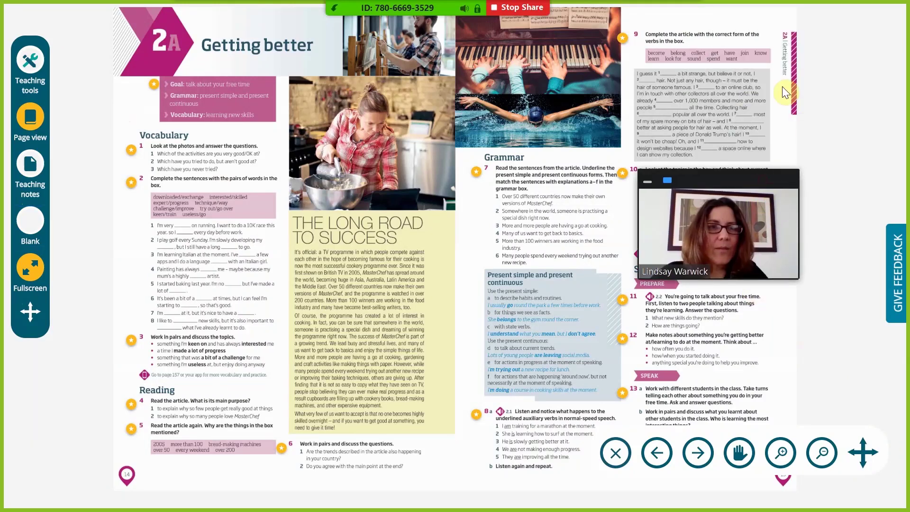
click(30, 119)
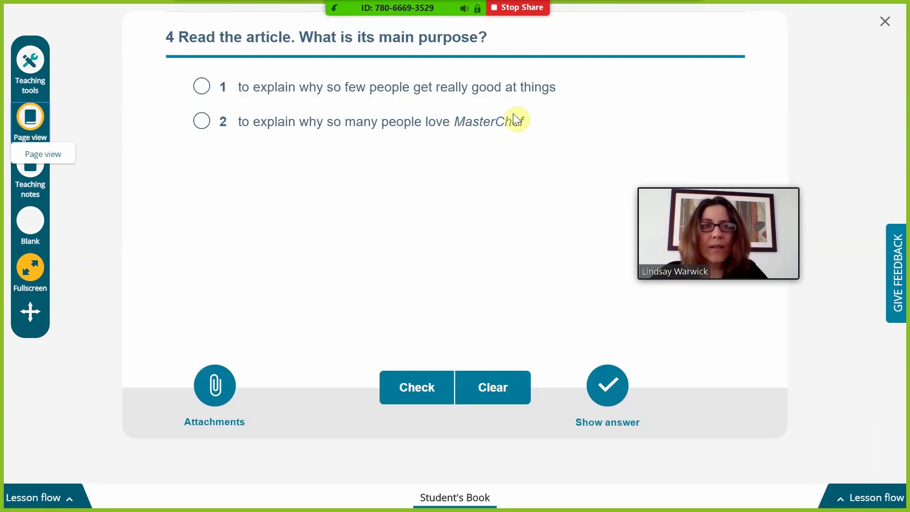
click(883, 23)
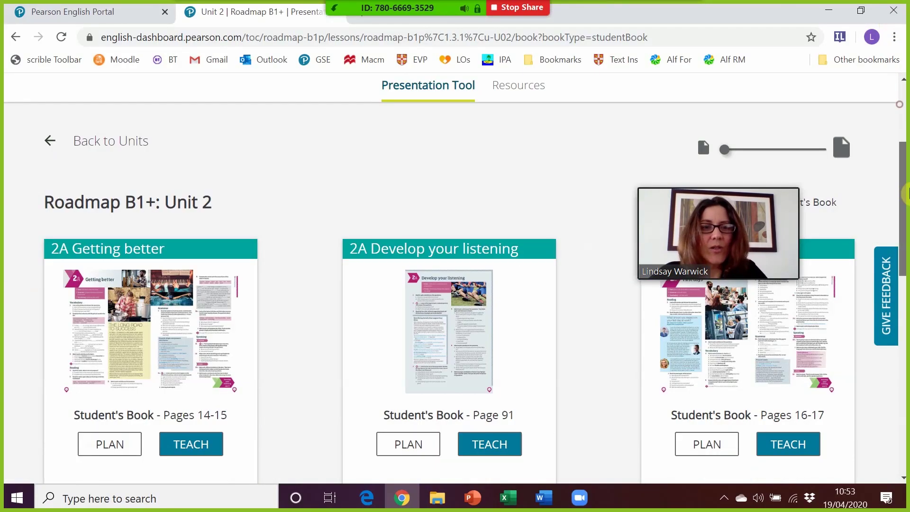
Scroll down the Unit 2 page and start teaching the 2D English in action lesson.
drag(907, 86, 908, 313)
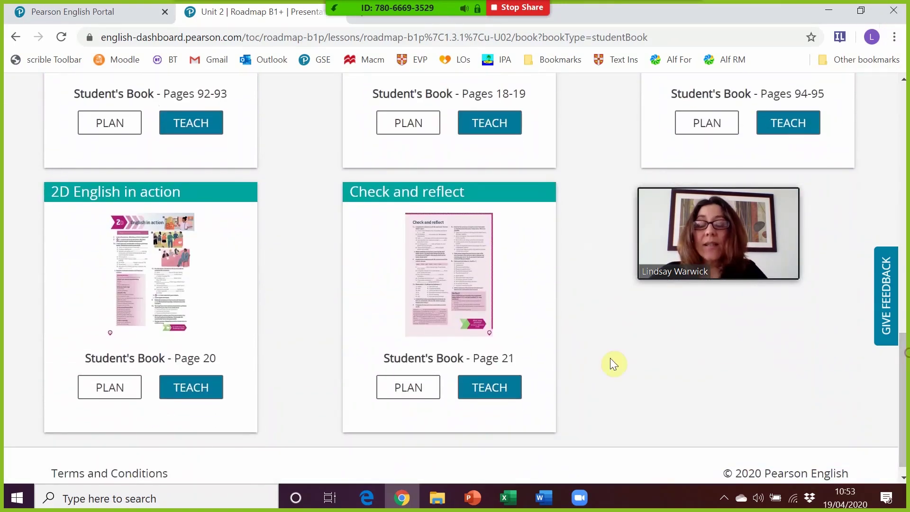
click(190, 388)
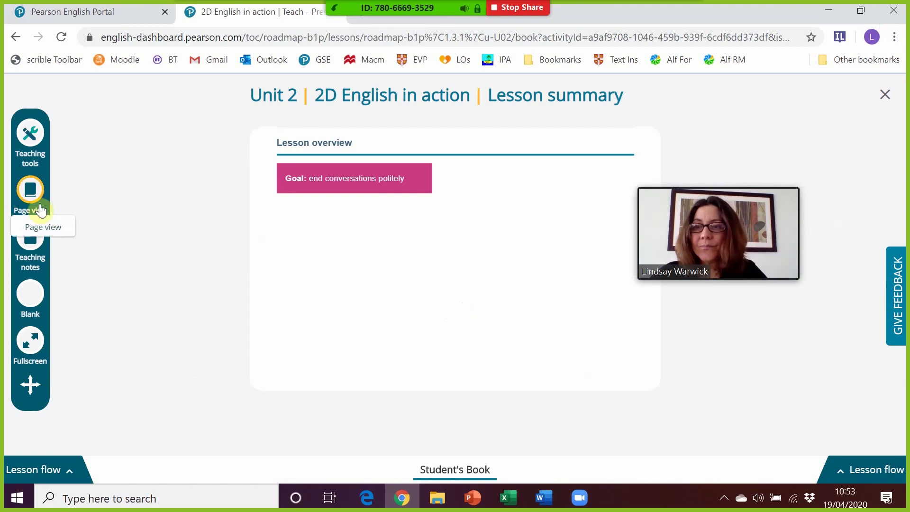
Show the 2D English in action page fullscreen and open its 05:03 Roadmap video.
click(33, 198)
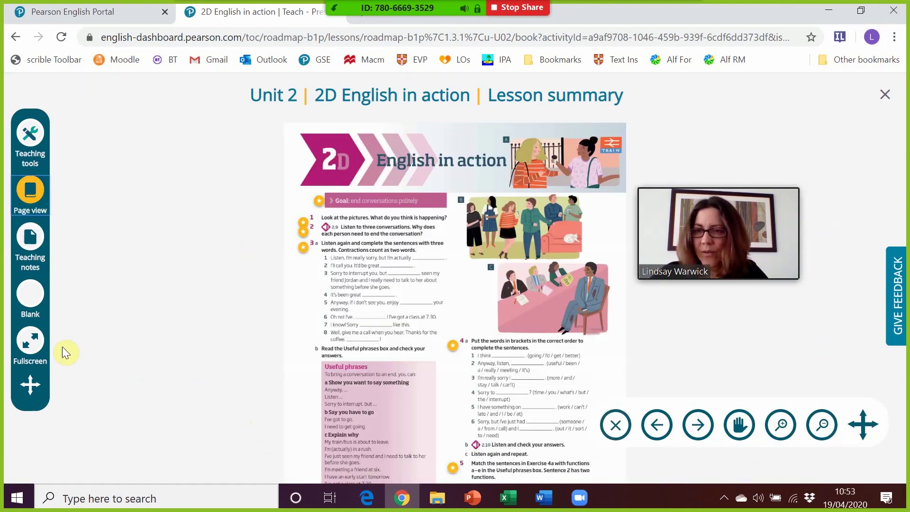
click(31, 342)
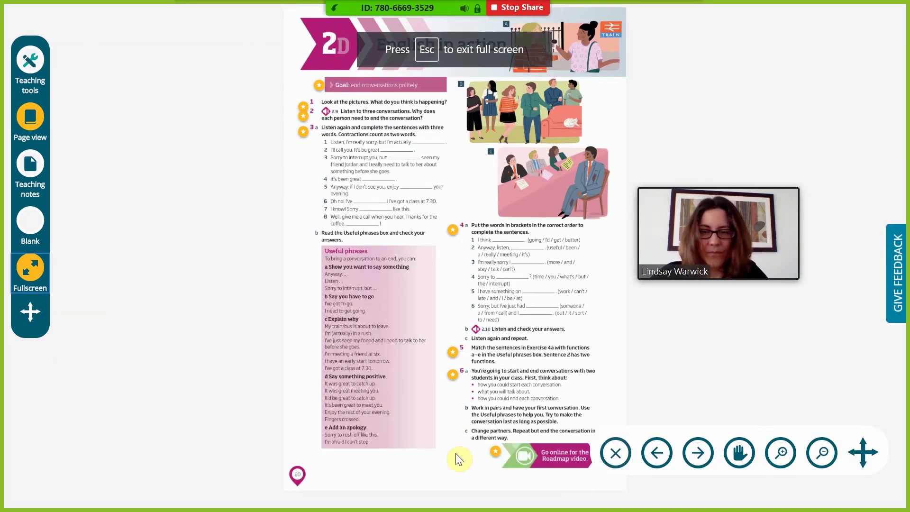
click(31, 122)
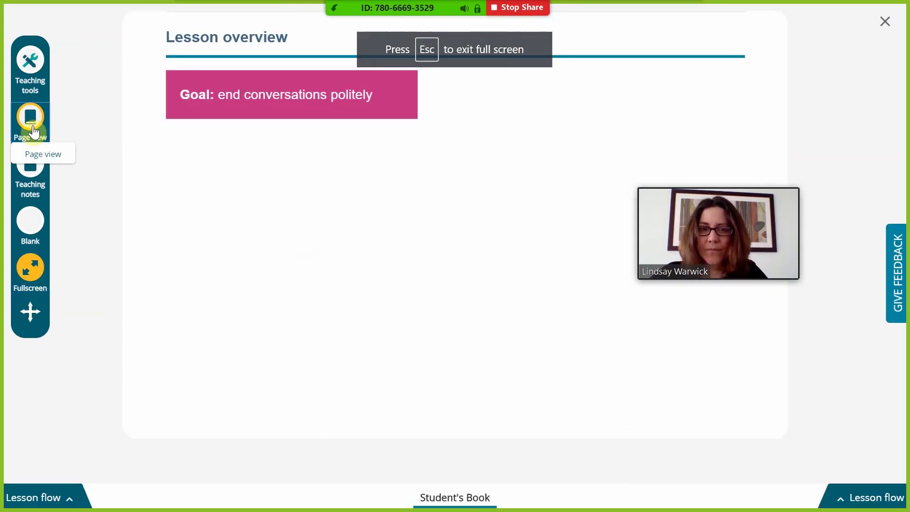
click(32, 123)
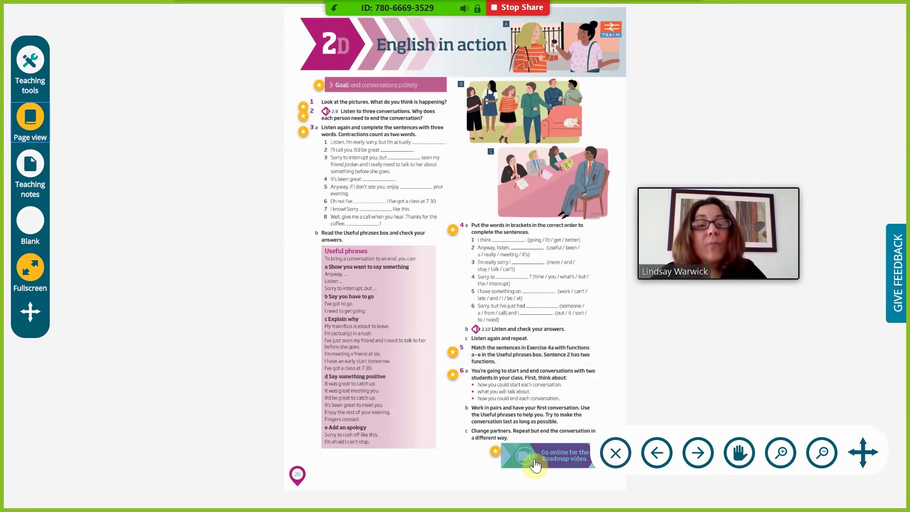
click(496, 452)
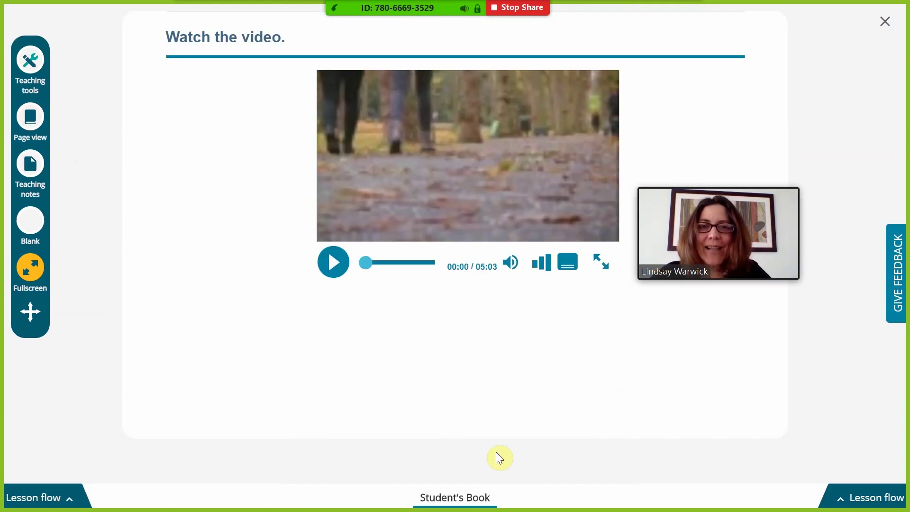
Play the Roadmap Report video fullscreen, pause at 00:09, then close the presentation.
click(338, 260)
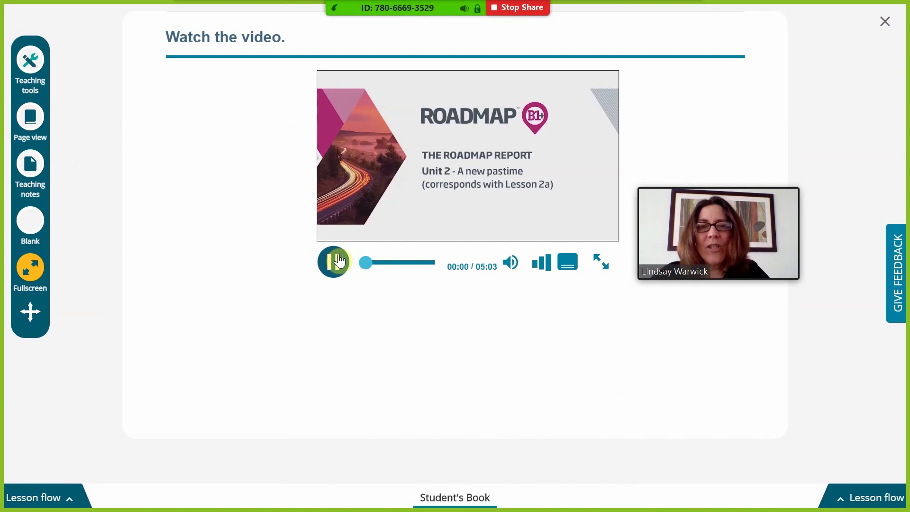
click(601, 261)
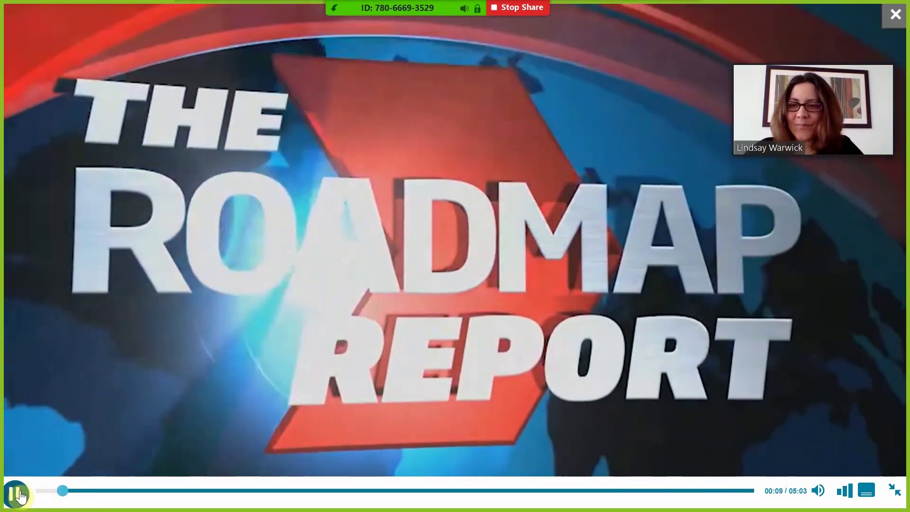
click(15, 494)
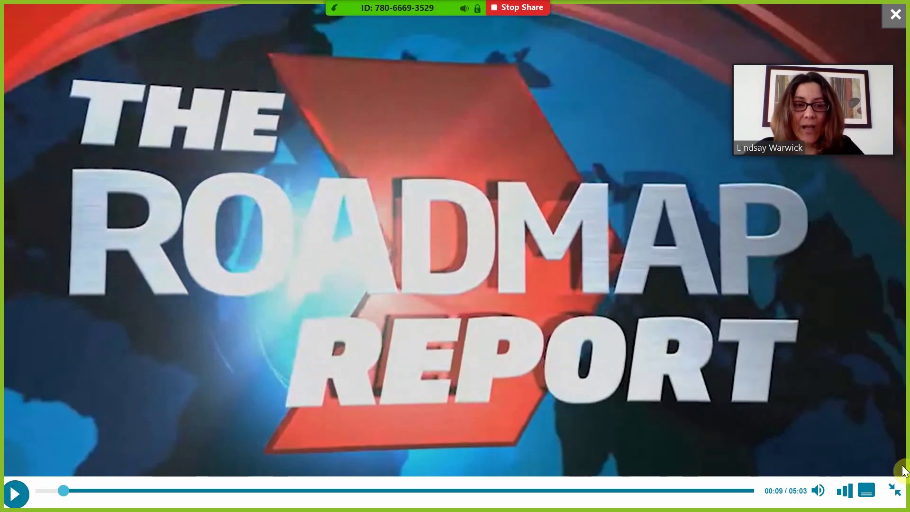
click(895, 492)
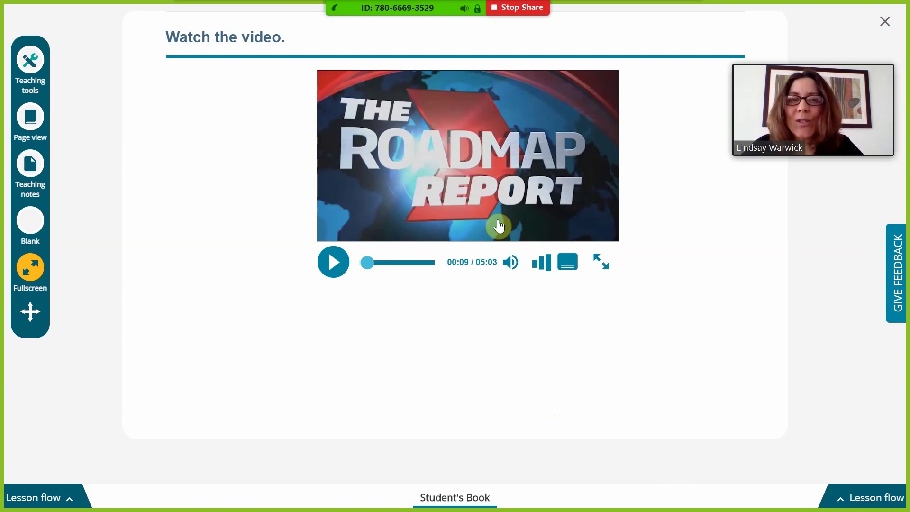
mouse_move(791, 138)
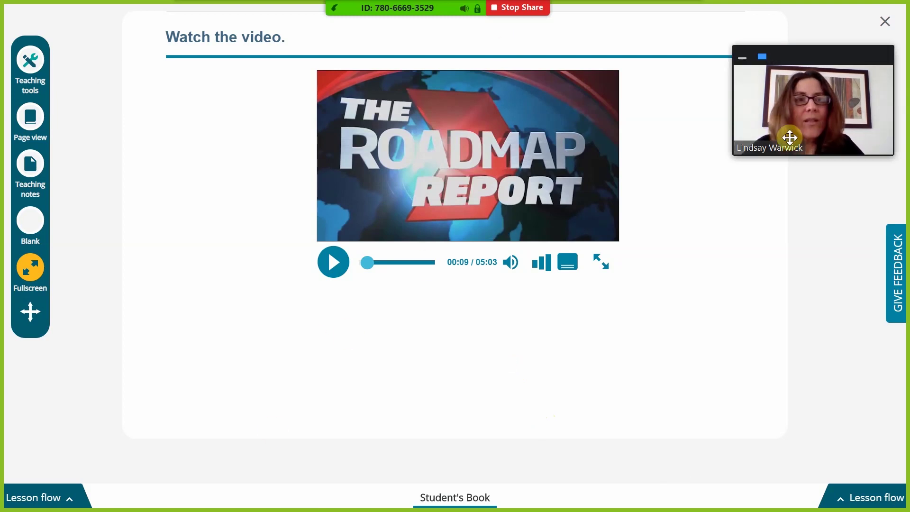
click(884, 21)
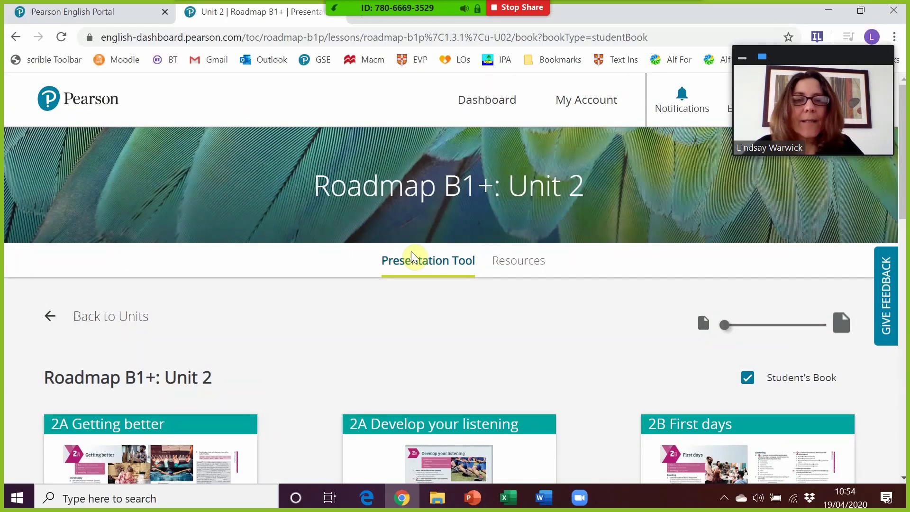
From the products dashboard, launch the Roadmap B1+ course in MyEnglishLab.
drag(903, 172, 902, 177)
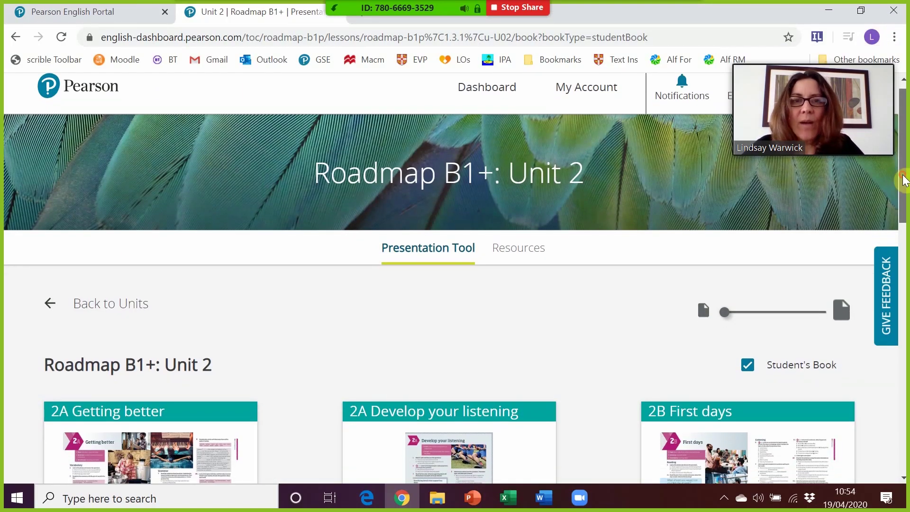
click(484, 94)
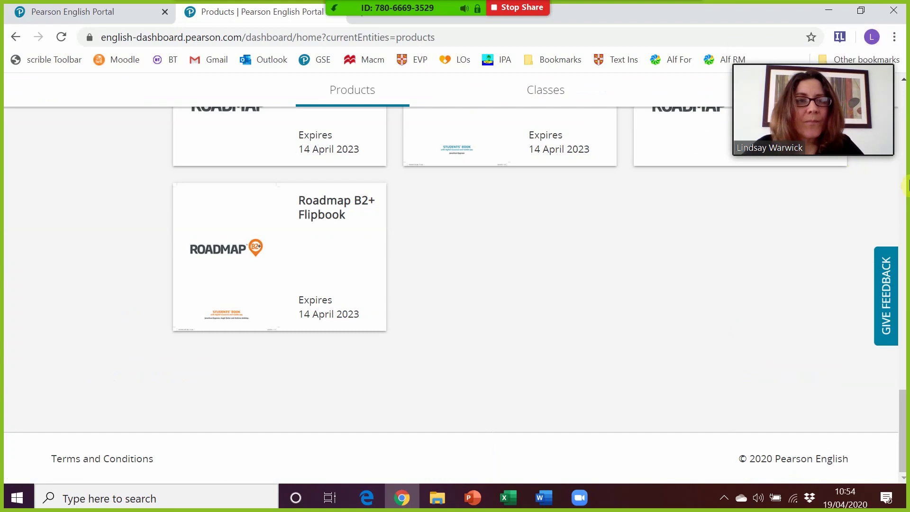
drag(905, 360, 906, 321)
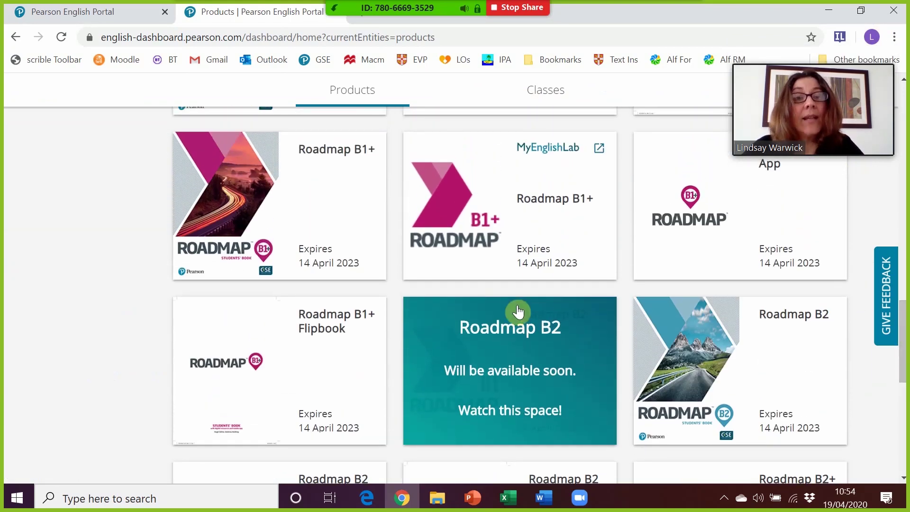
click(566, 161)
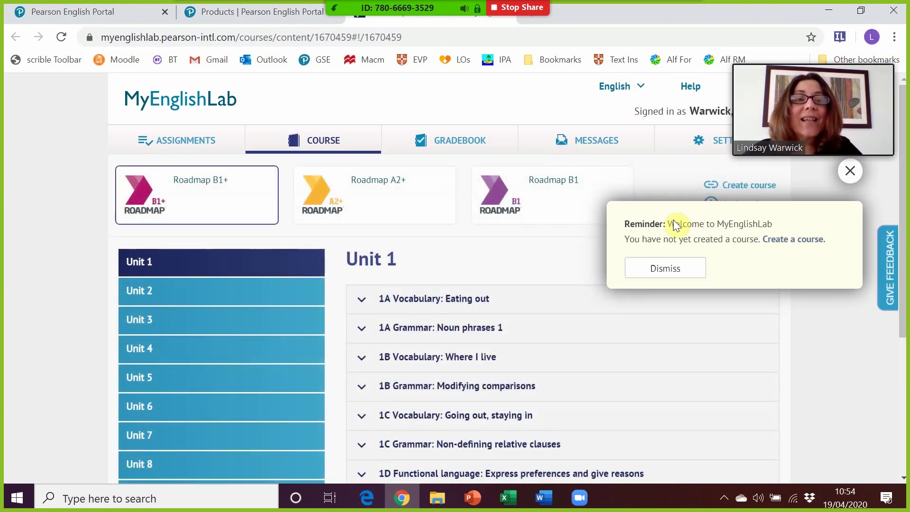
Dismiss the welcome reminder and browse Unit 2's activities, from 2A Vocabulary through Writing.
click(852, 171)
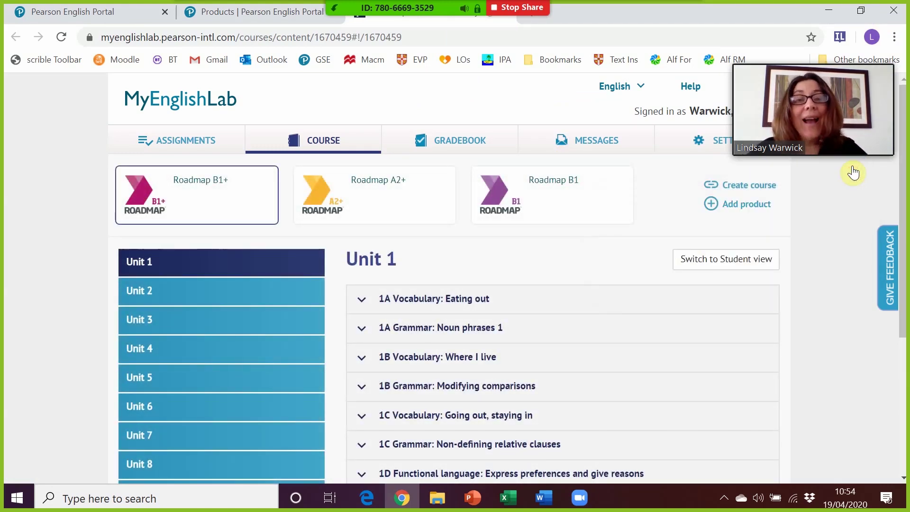
drag(903, 192, 907, 213)
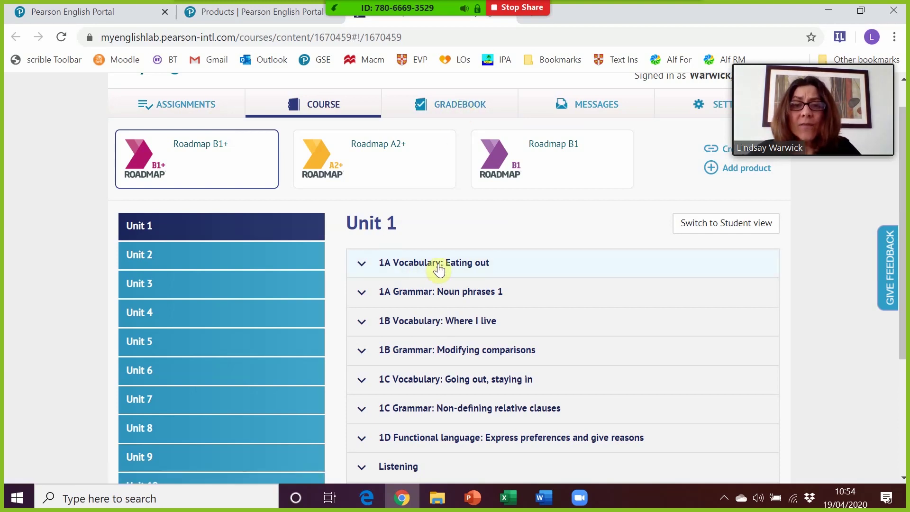
click(165, 258)
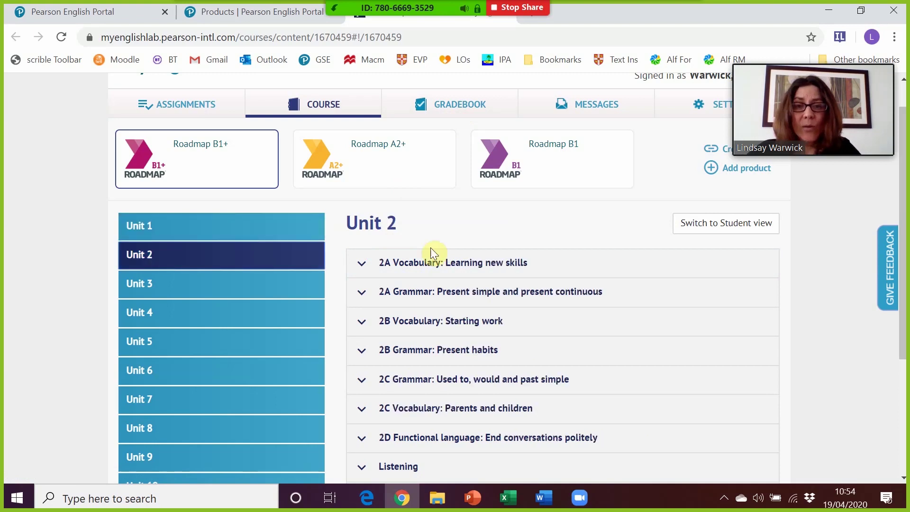
scroll(906, 185, down, 2)
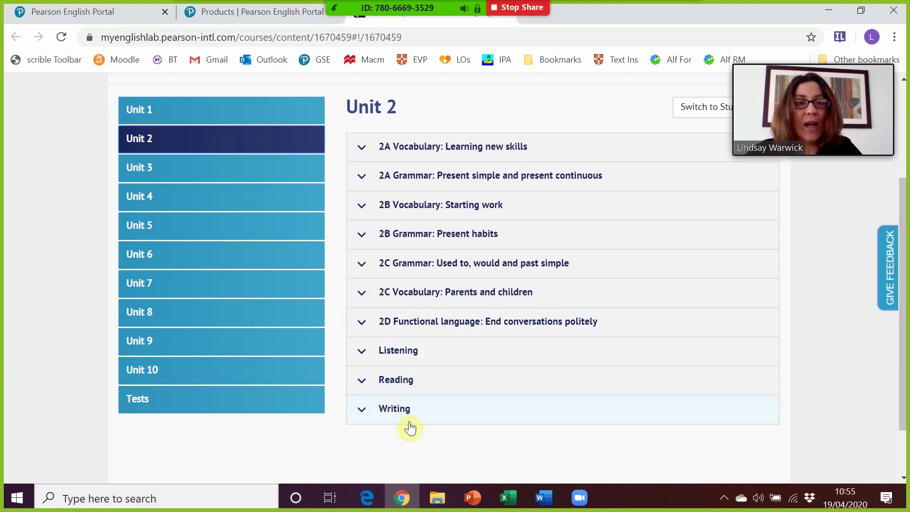
drag(903, 304, 901, 209)
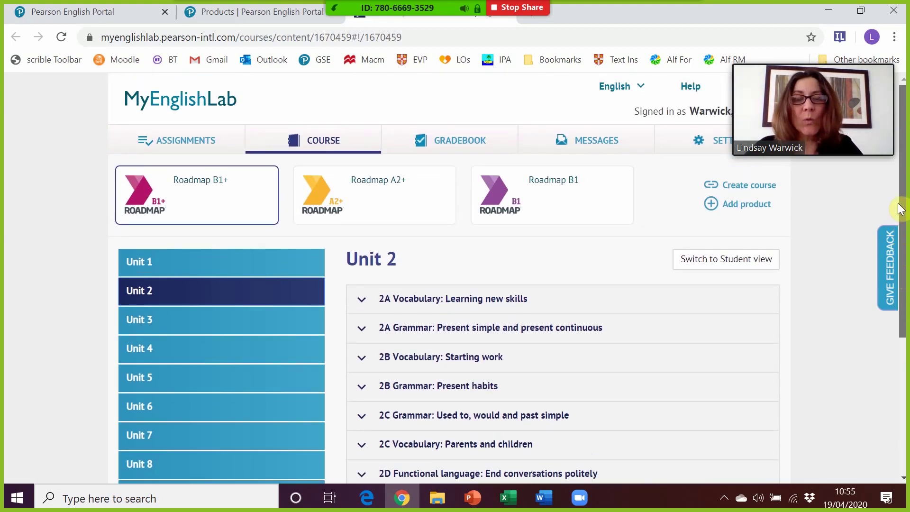